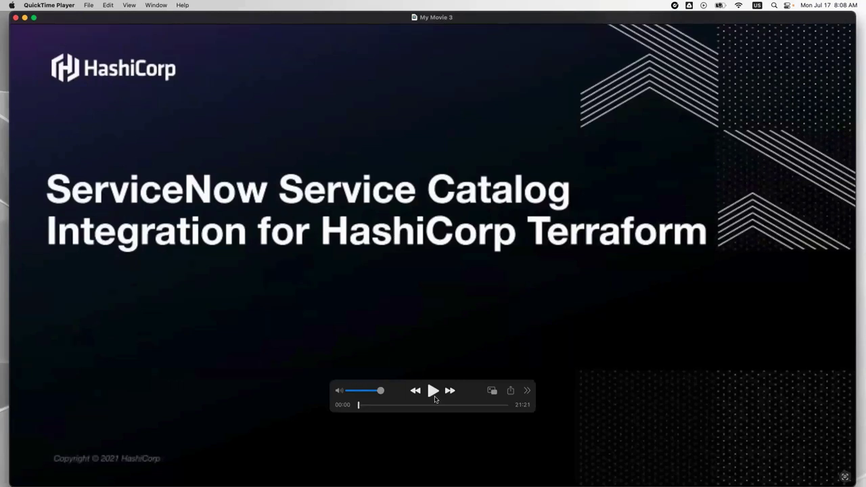
Start the demo video and scroll the HashiCorp integration docs down to the Summary of the Setup Process.
left_click(432, 390)
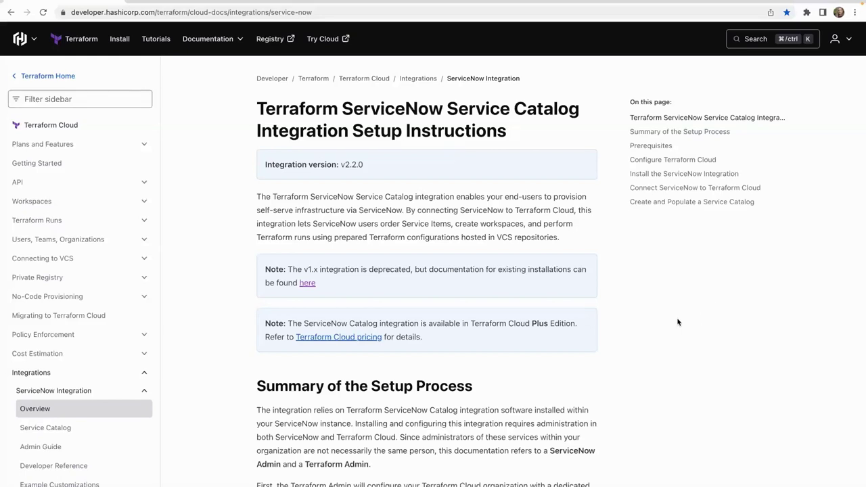
scroll(678, 322, "down", 2)
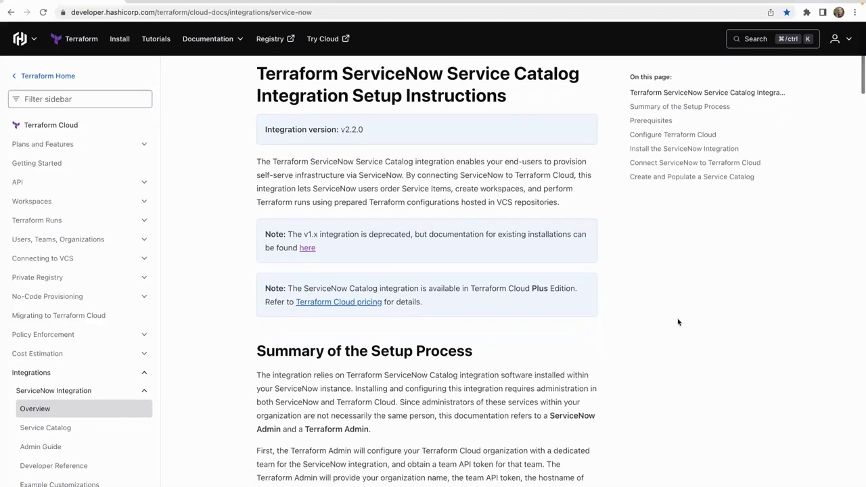
scroll(678, 322, "down", 3)
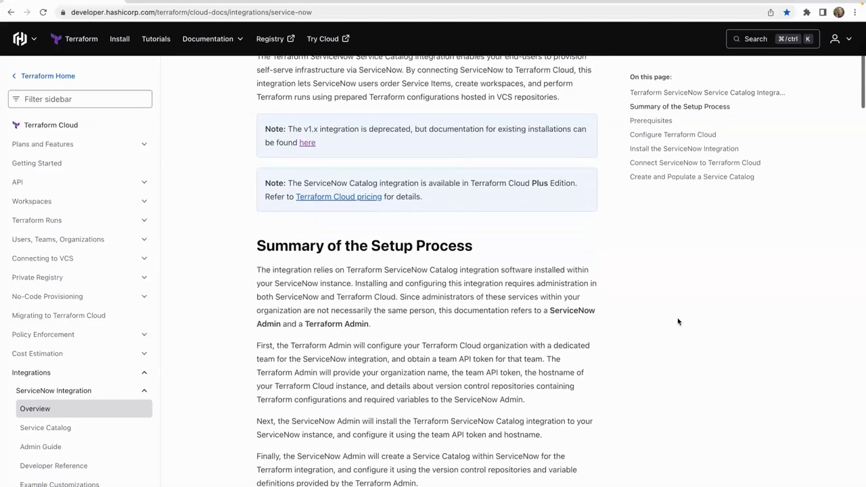
mouse_move(242, 48)
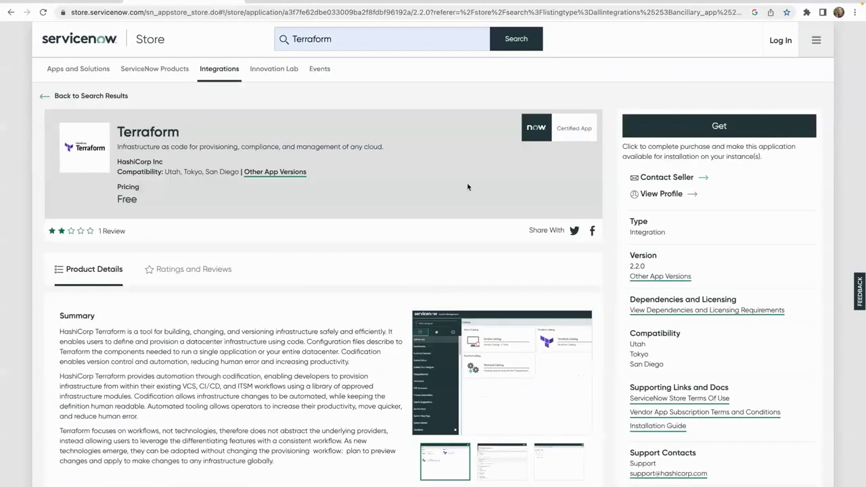
Scroll the Terraform Store listing through Key Features and example flows, then go back to the HashiCorp docs.
scroll(468, 187, "down", 4)
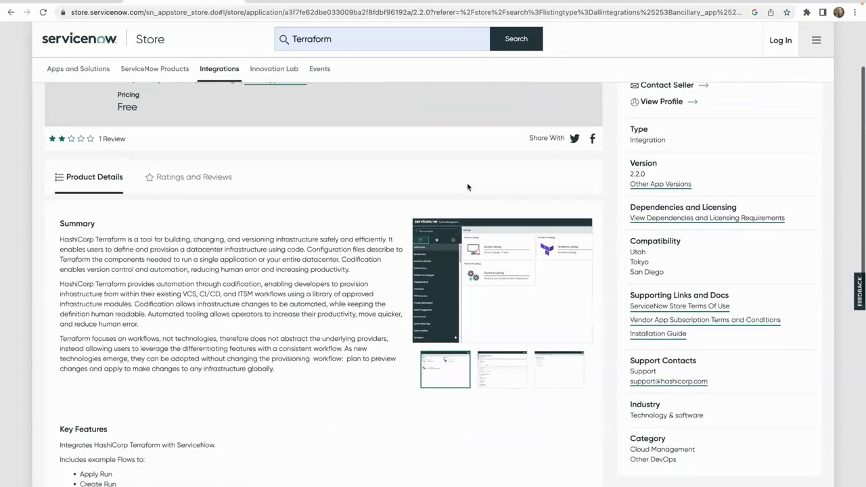
scroll(467, 186, "down", 1)
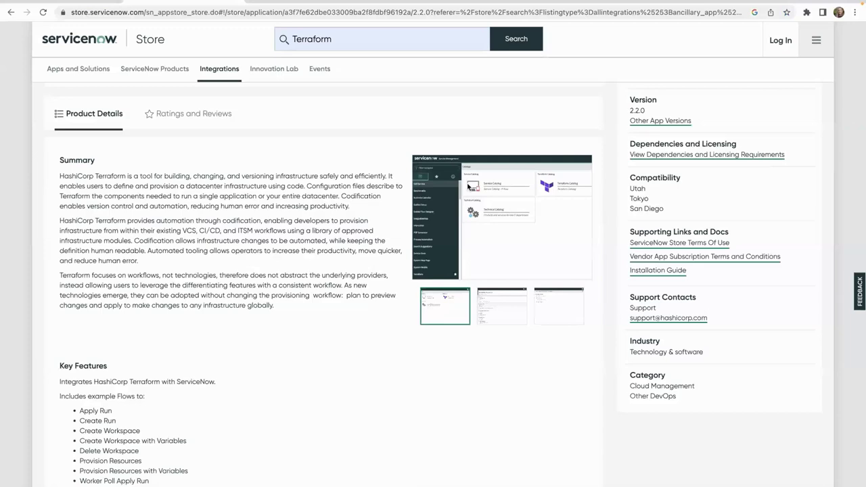
scroll(467, 187, "down", 3)
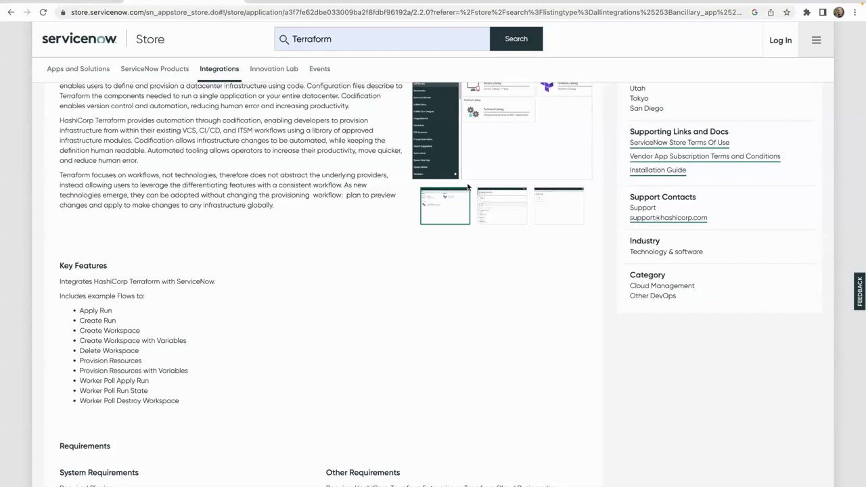
left_click(92, 3)
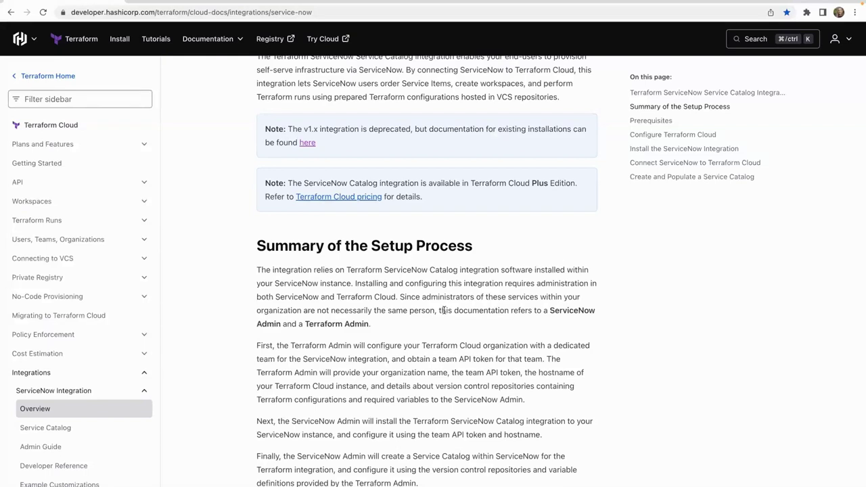
Scroll to the ServiceNow Admin and Terraform Admin steps table, then switch to the ServiceNow service portal.
scroll(444, 310, "down", 3)
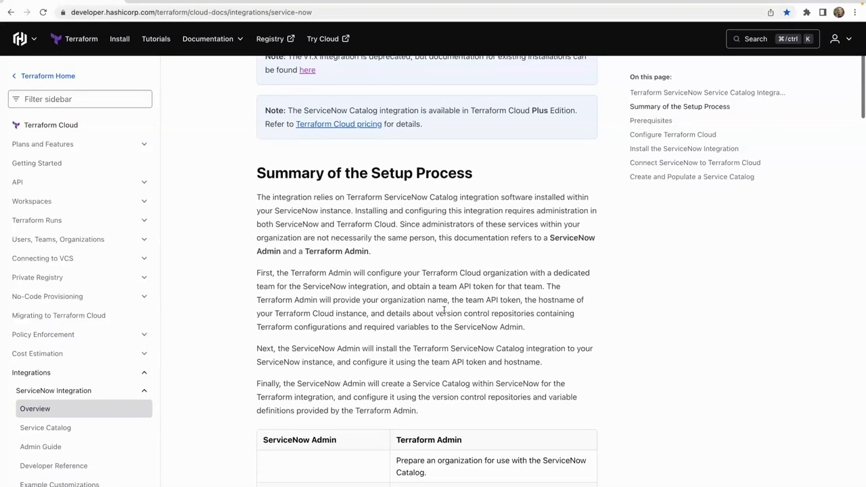
scroll(444, 309, "down", 3)
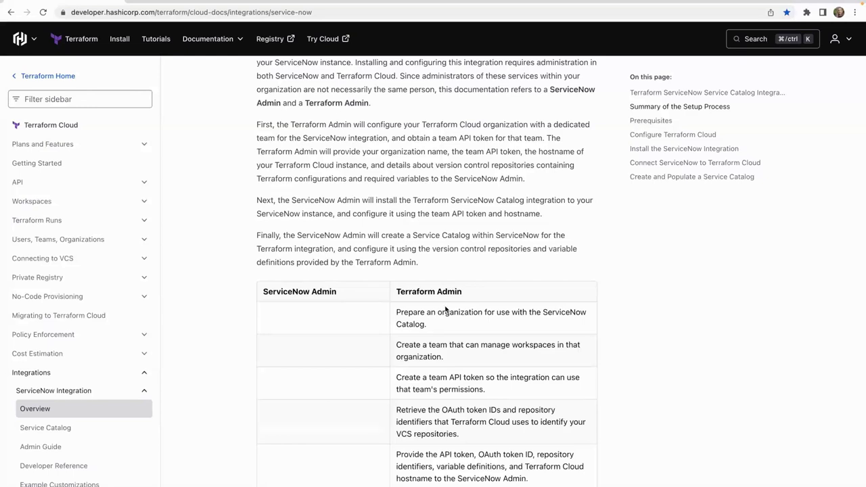
left_click(315, 1)
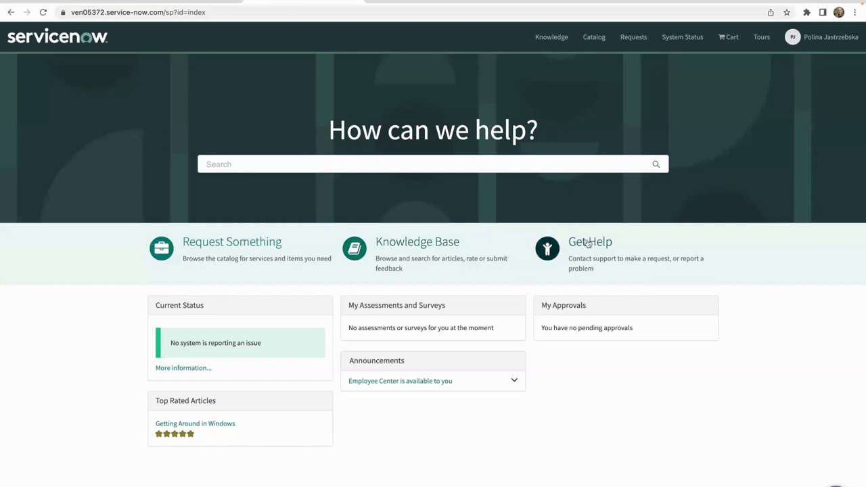
Browse the service catalog categories, toggling popular items between Card and Table view.
left_click(590, 41)
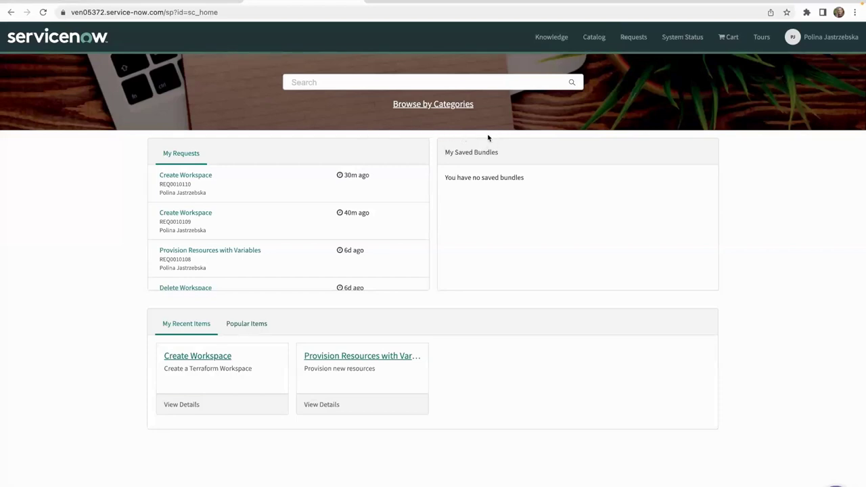
left_click(455, 109)
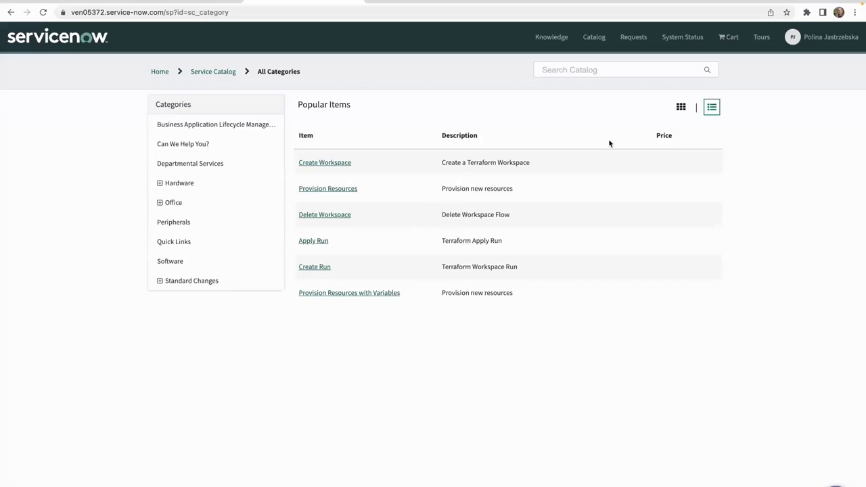
left_click(681, 108)
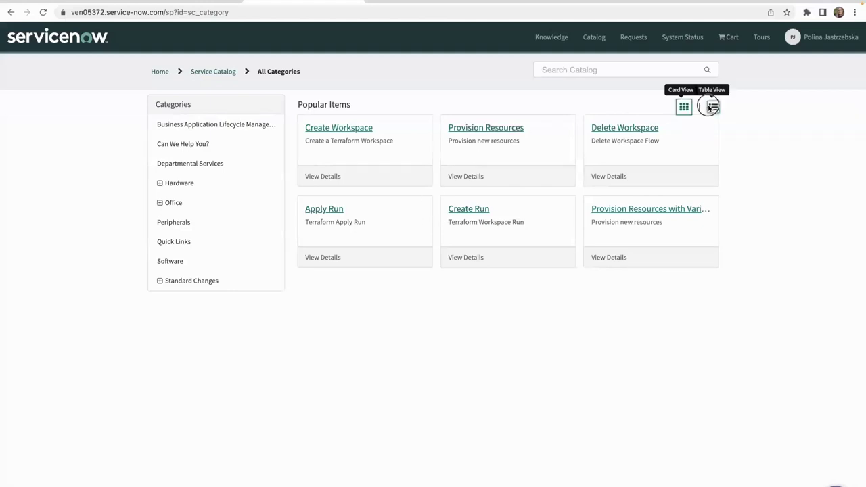
left_click(710, 107)
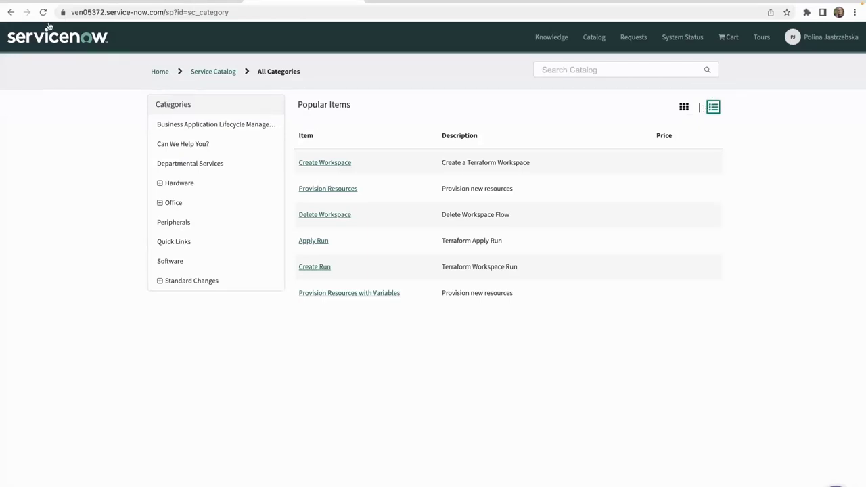
Back on the catalog home, check Popular and Recent Items and open the Create Workspace item.
left_click(11, 13)
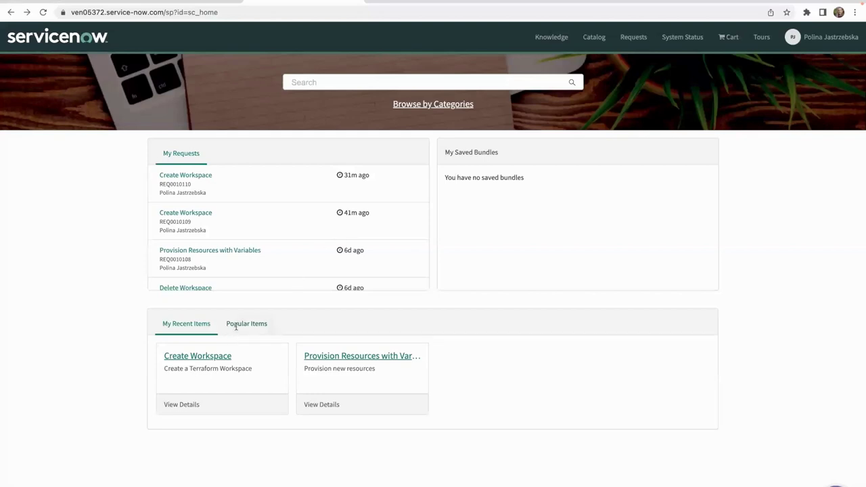
left_click(234, 324)
left_click(194, 324)
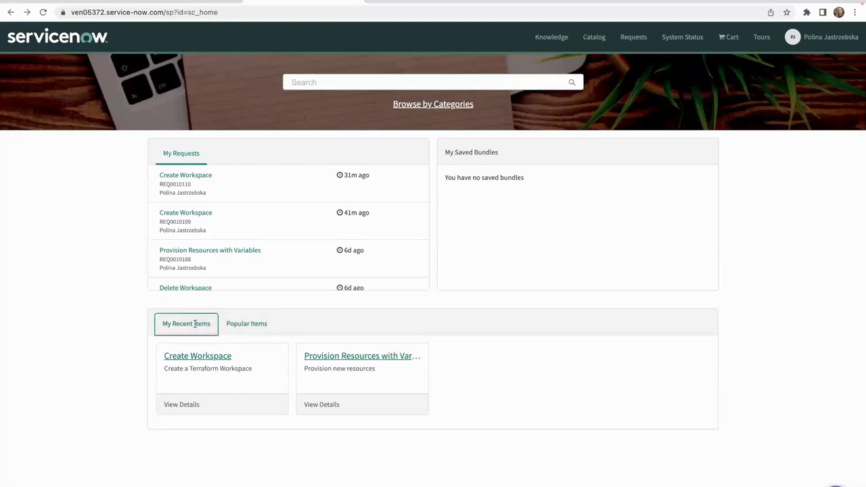
left_click(223, 356)
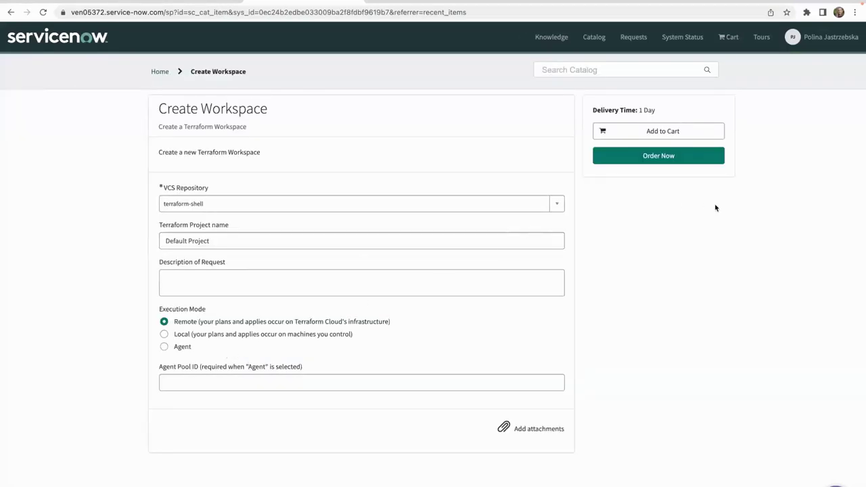
Order the Create Workspace item, check out, and open the resulting request item ticket.
left_click(675, 160)
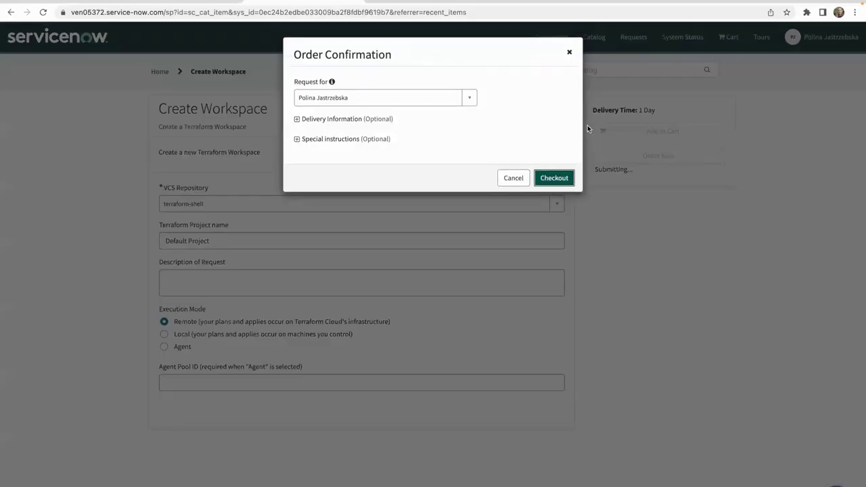
left_click(550, 179)
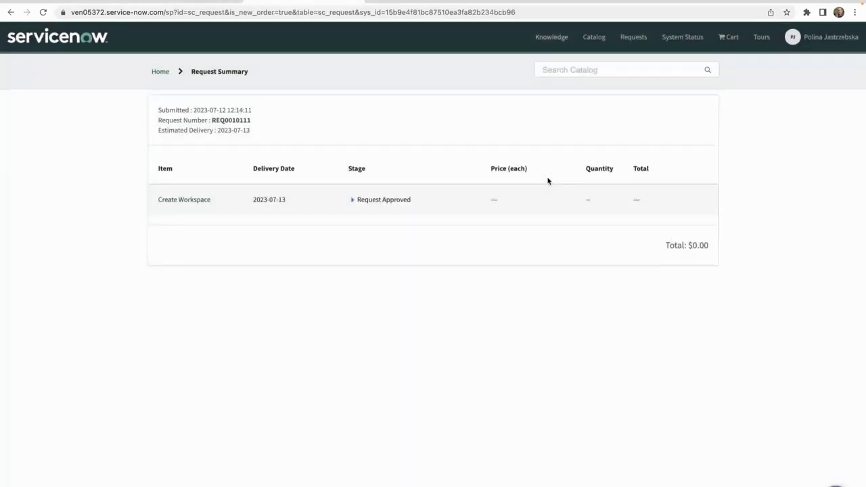
left_click(185, 203)
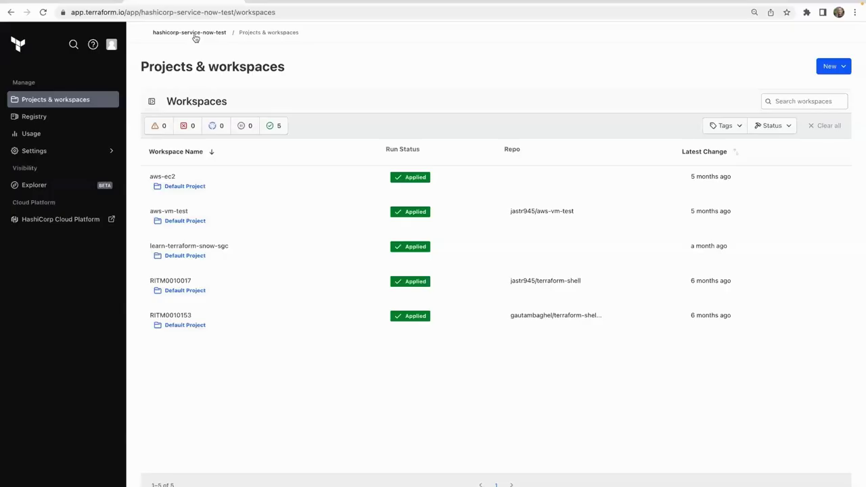
left_click(195, 34)
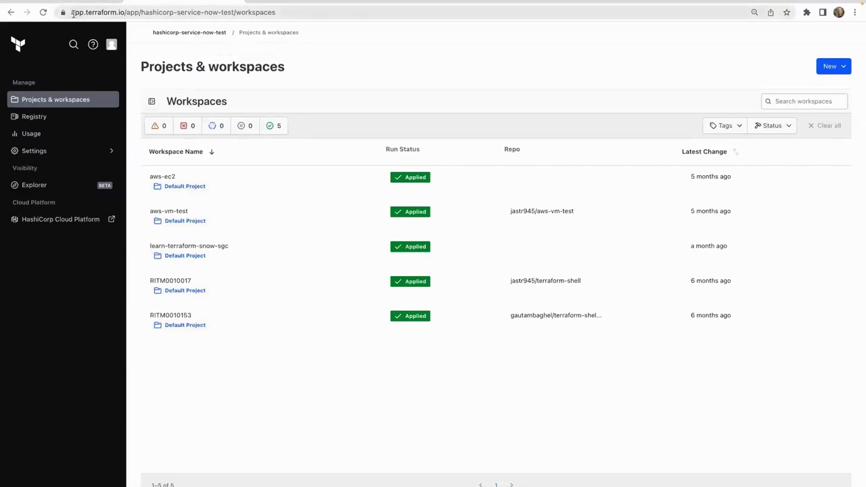
left_click_drag(72, 12, 130, 12)
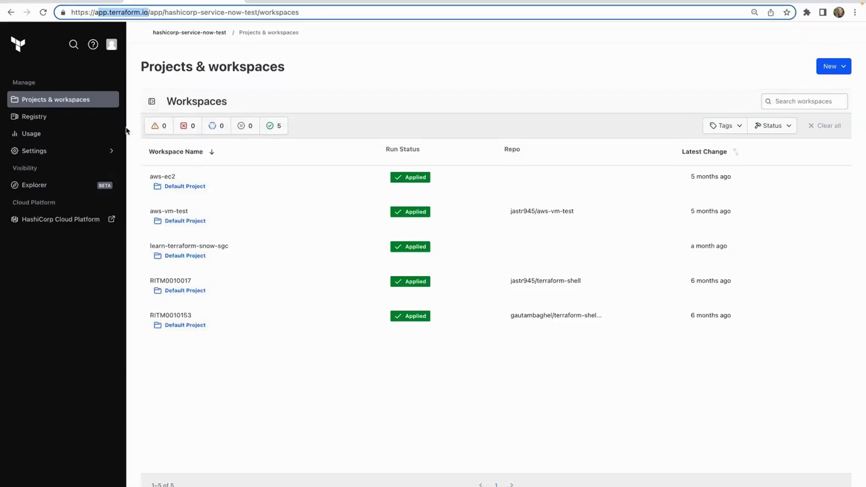
left_click(60, 117)
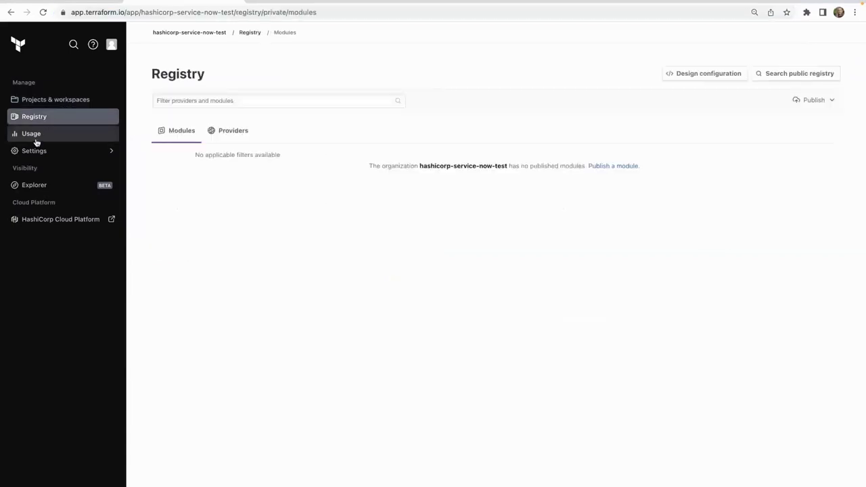
left_click(37, 139)
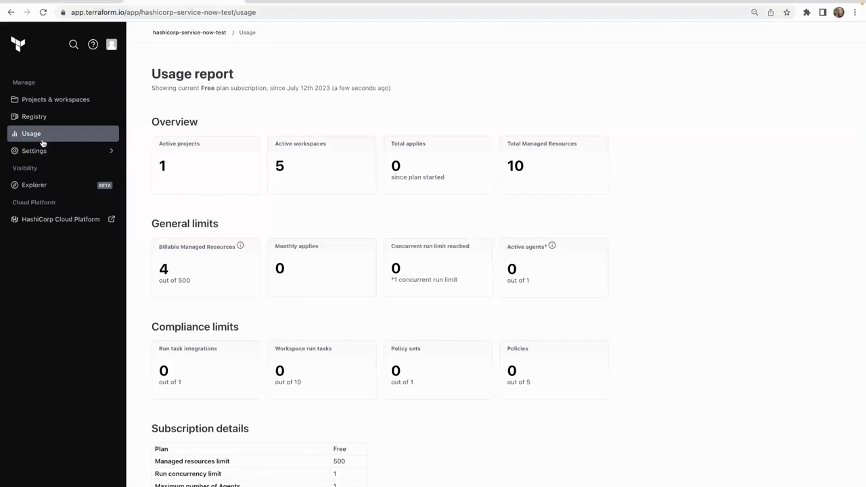
left_click(187, 33)
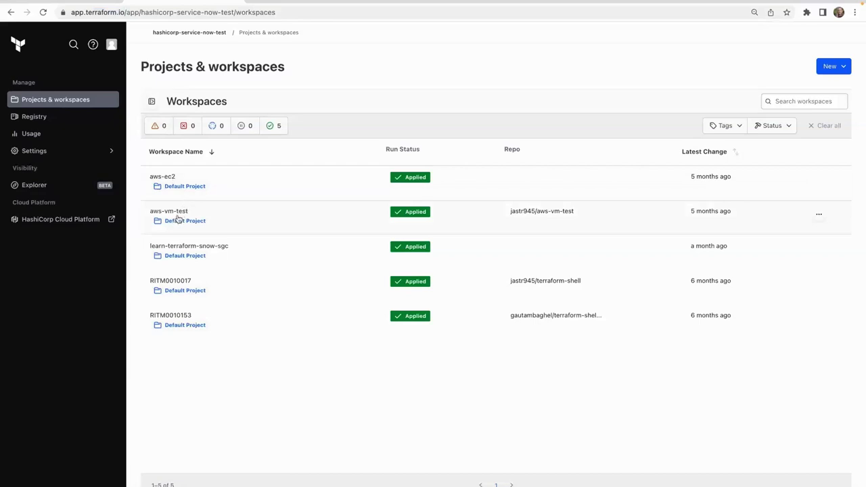
left_click(180, 212)
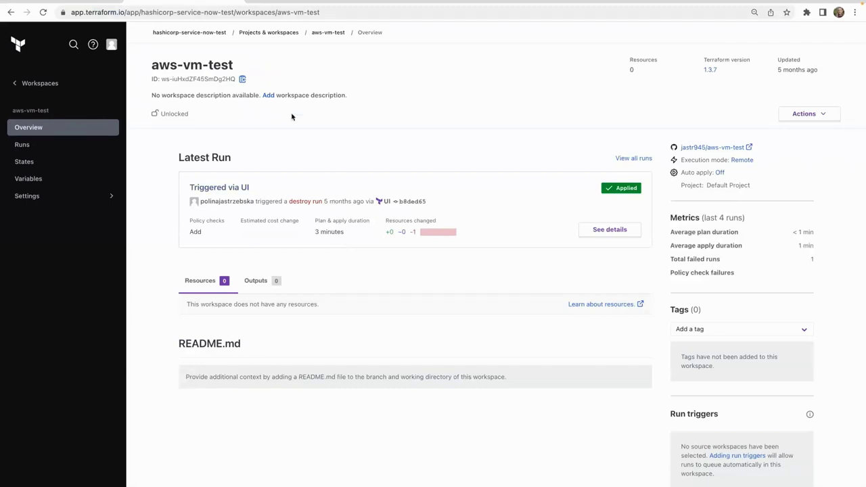
left_click(268, 32)
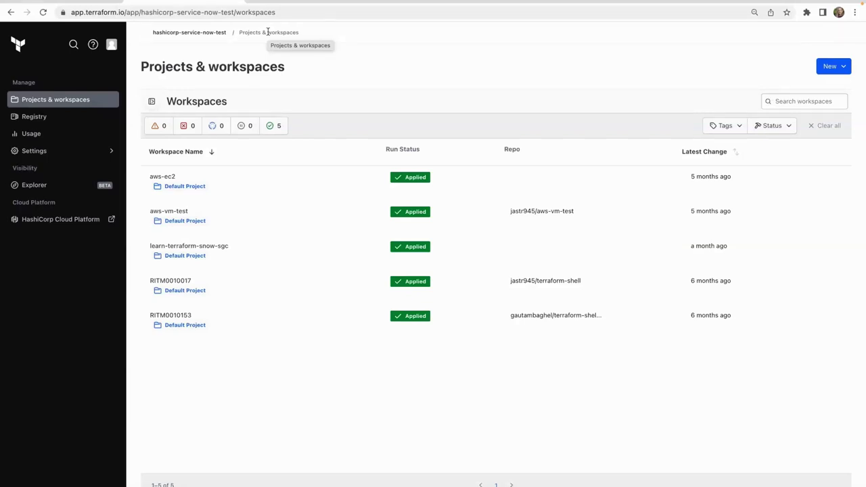
scroll(139, 49, "down", 1)
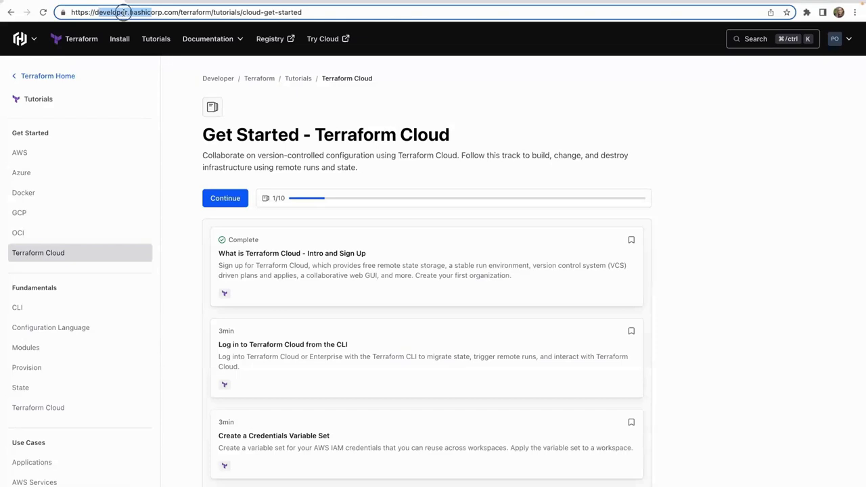
left_click(102, 12)
left_click_drag(94, 12, 164, 17)
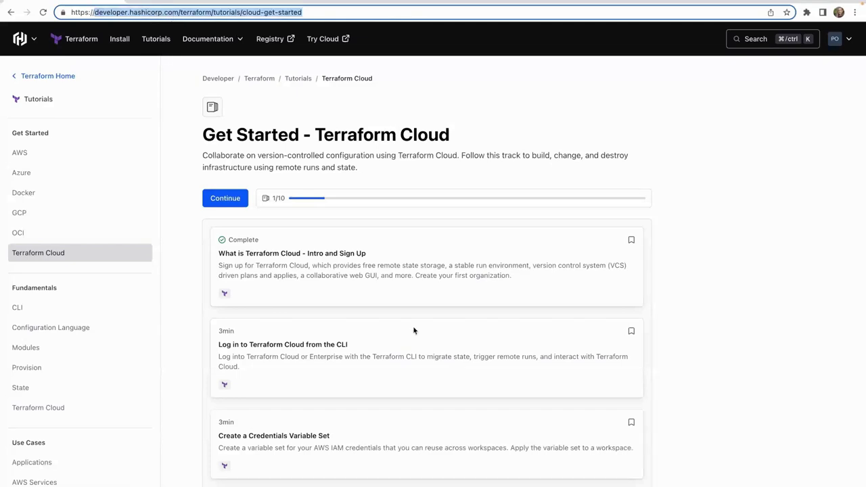
scroll(429, 356, "down", 3)
scroll(431, 356, "down", 10)
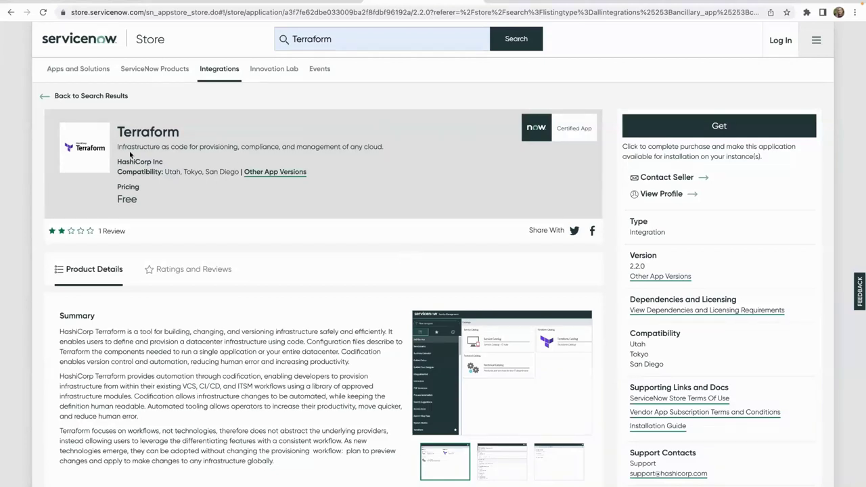
Show the Terraform app's Dependency and License Notice listing the required system plugins.
left_click_drag(118, 162, 165, 167)
scroll(361, 264, "down", 2)
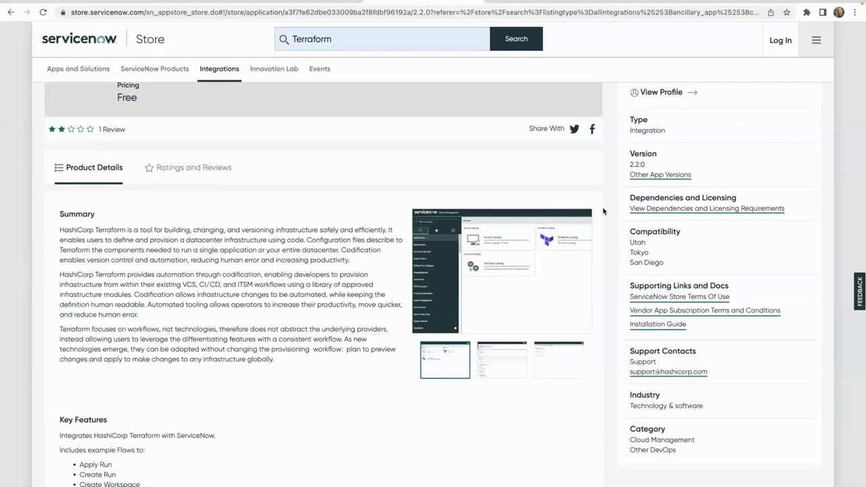
left_click(647, 209)
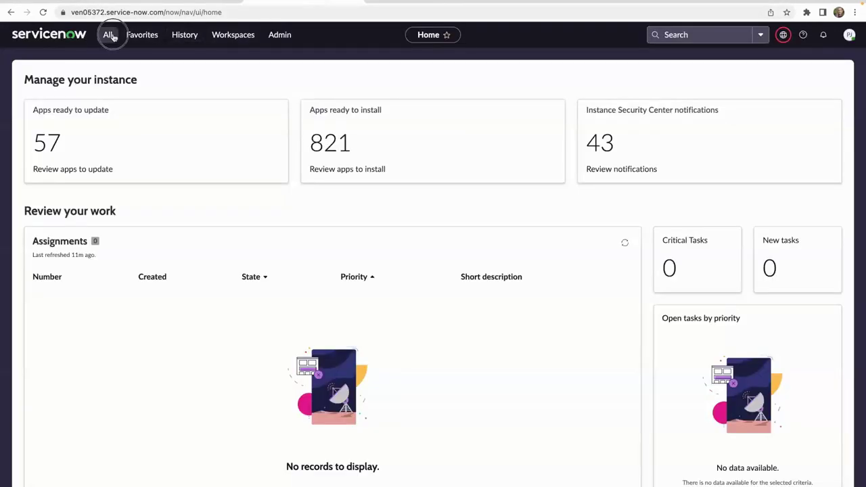
Filter the All navigator on 'Terraform' to list the app's modules.
left_click(108, 34)
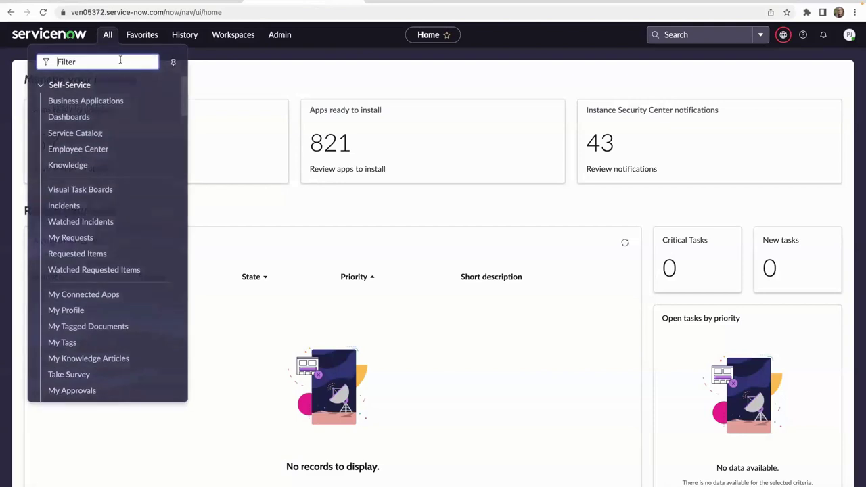
type("Terraform")
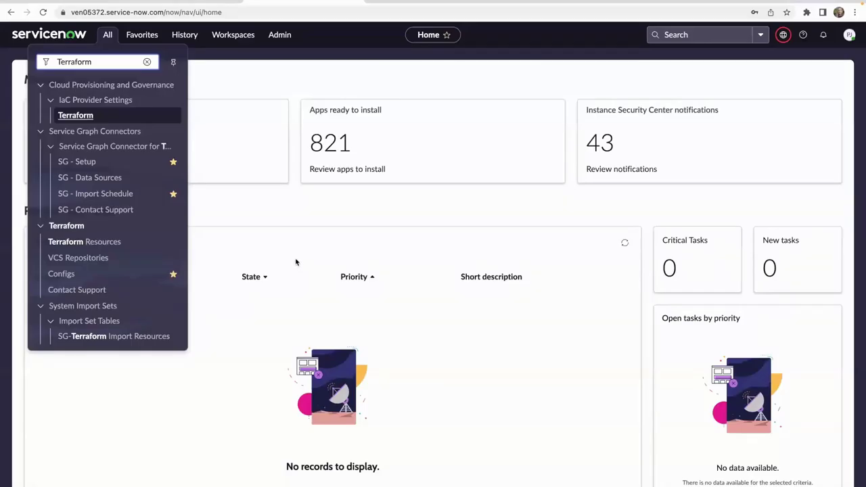
left_click(79, 274)
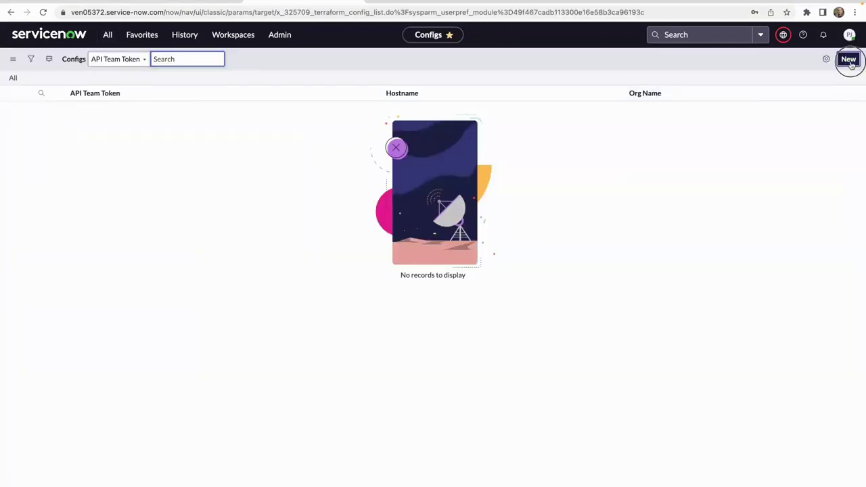
left_click(849, 60)
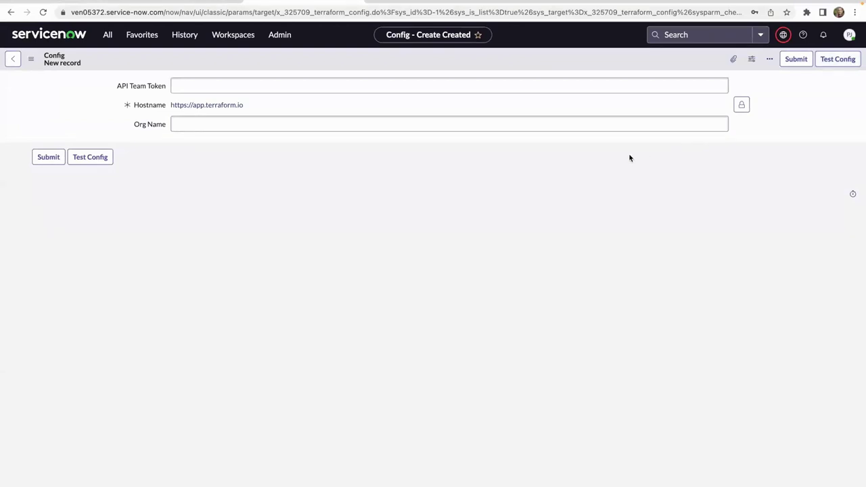
left_click(579, 90)
Review the ServiceNow team's permissions and Team API Token in Terraform Cloud, then return to the Config form.
left_click(218, 2)
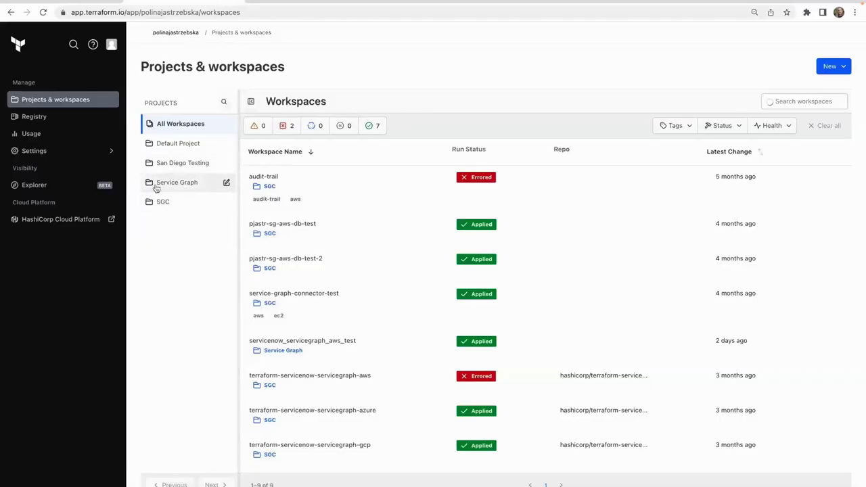
left_click(44, 150)
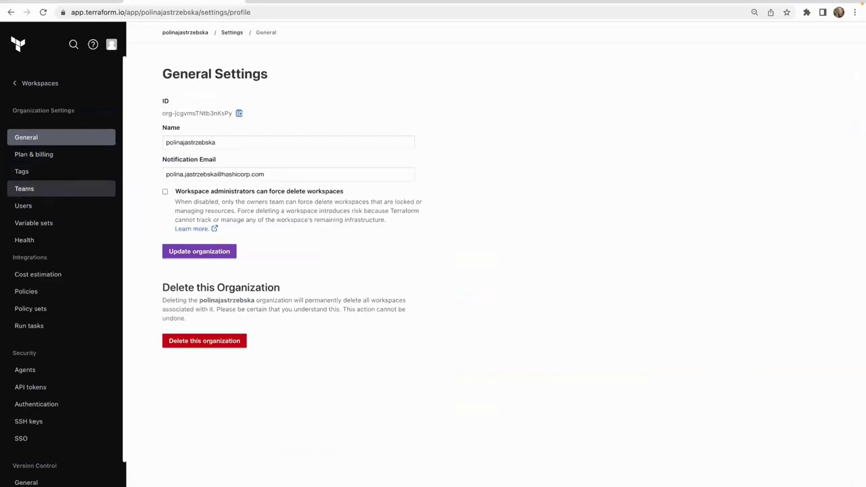
left_click(44, 194)
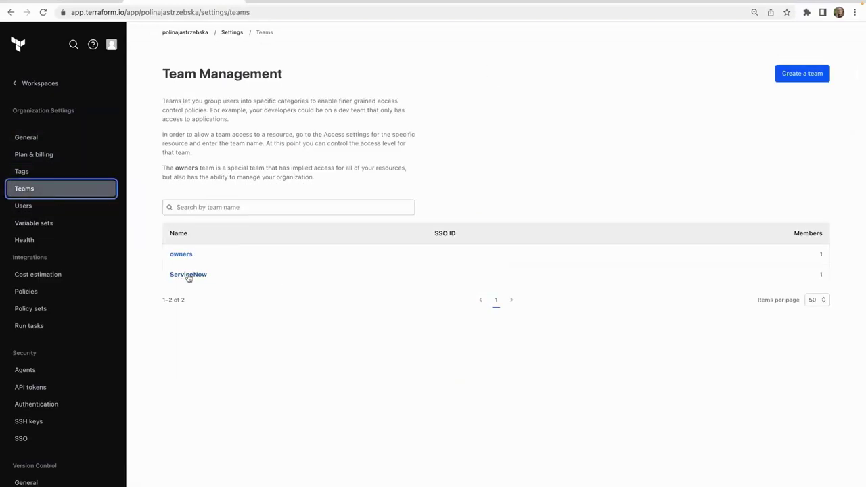
left_click(188, 275)
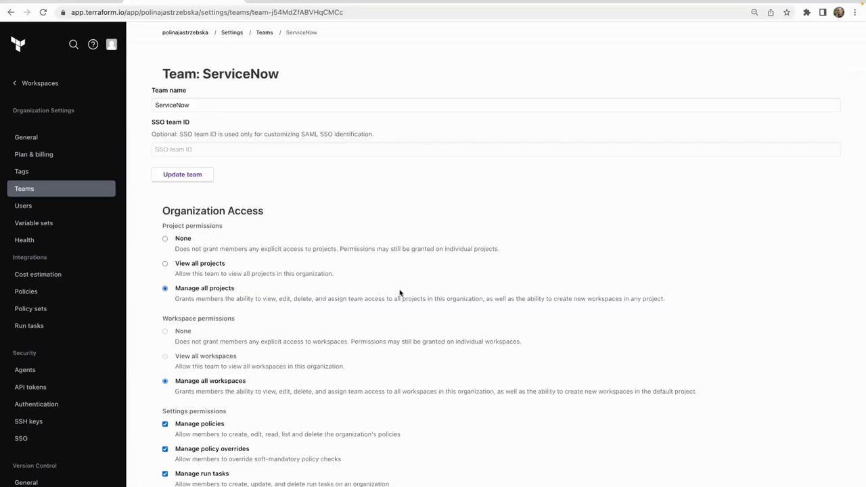
scroll(399, 293, "down", 4)
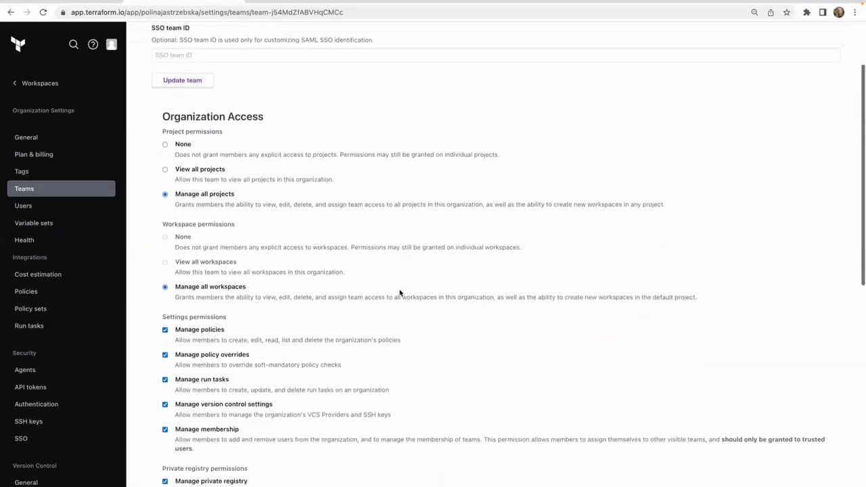
scroll(399, 292, "down", 4)
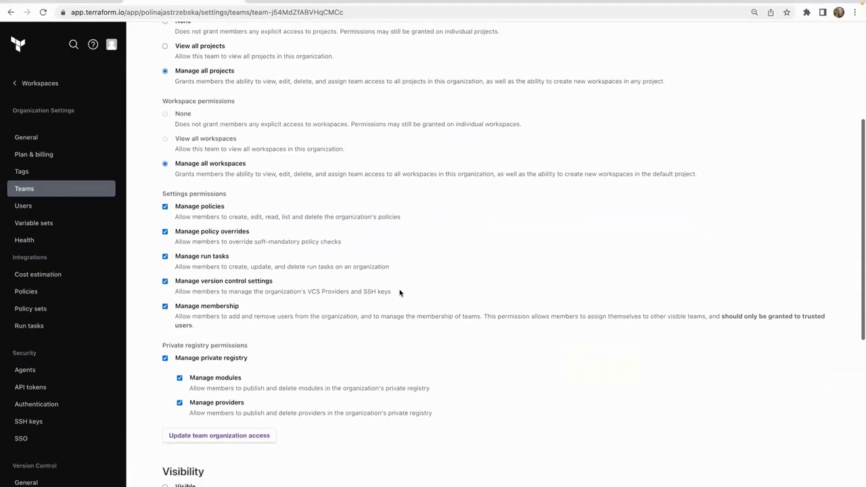
scroll(399, 293, "down", 4)
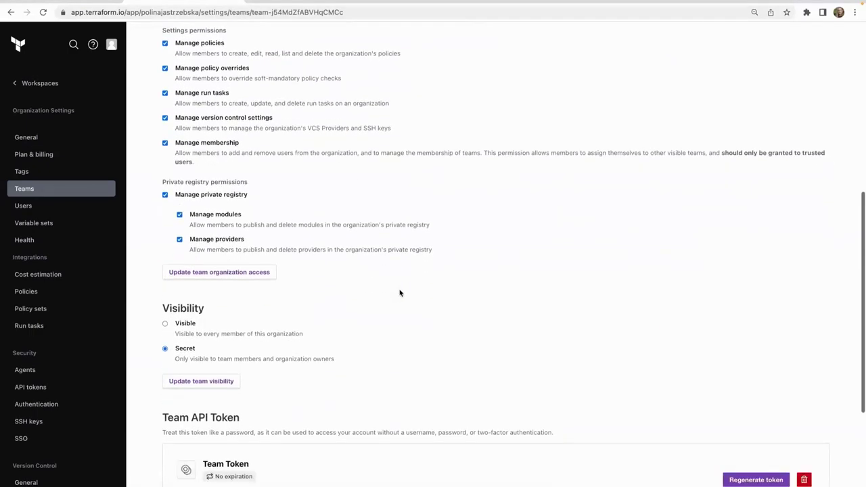
scroll(399, 292, "up", 2)
scroll(399, 292, "up", 6)
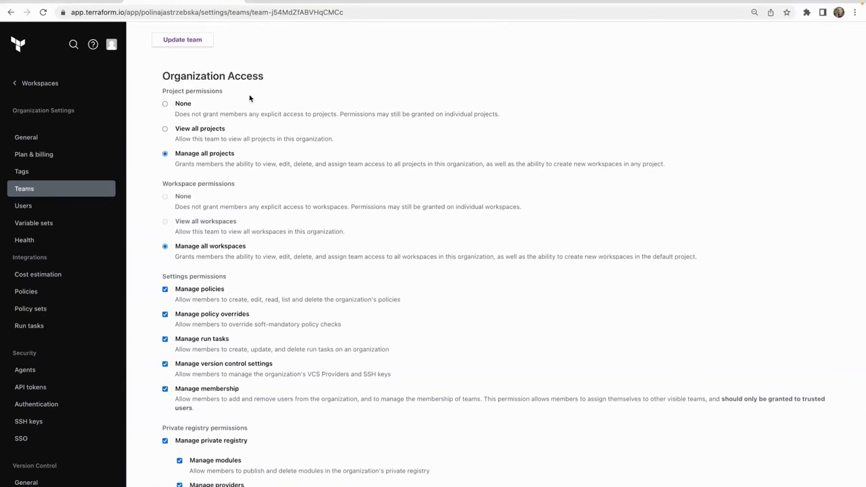
left_click(273, 3)
Save the Config record with the pasted team API token and organization name, then open it.
left_click(191, 92)
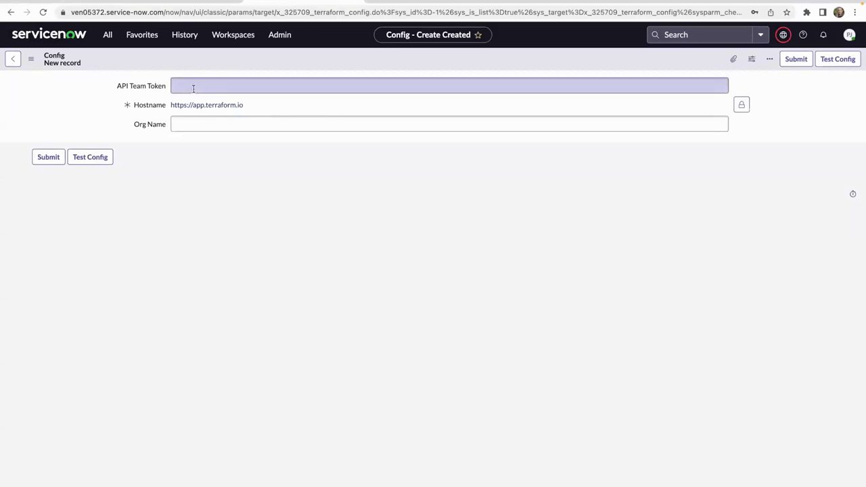
left_click(192, 90)
key("super+v")
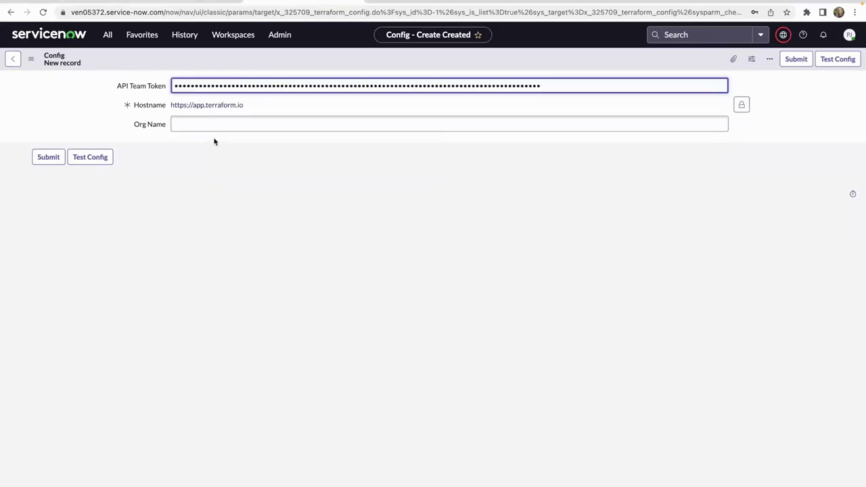
left_click(212, 125)
left_click(44, 160)
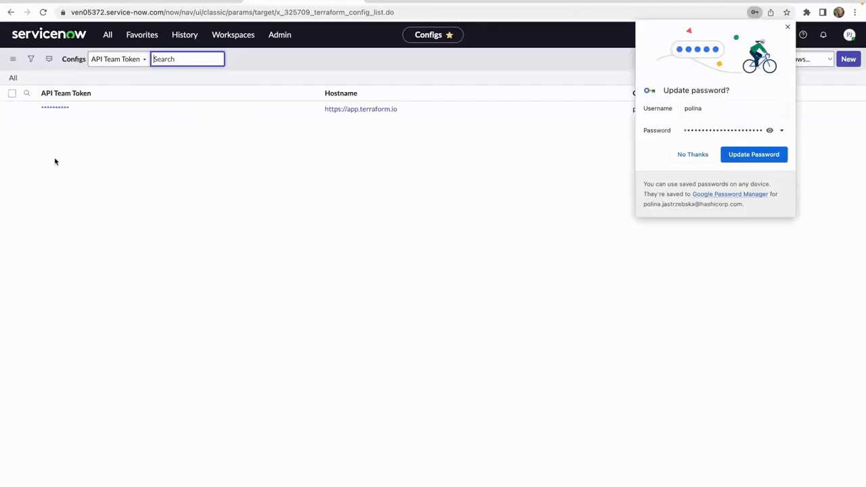
left_click(704, 155)
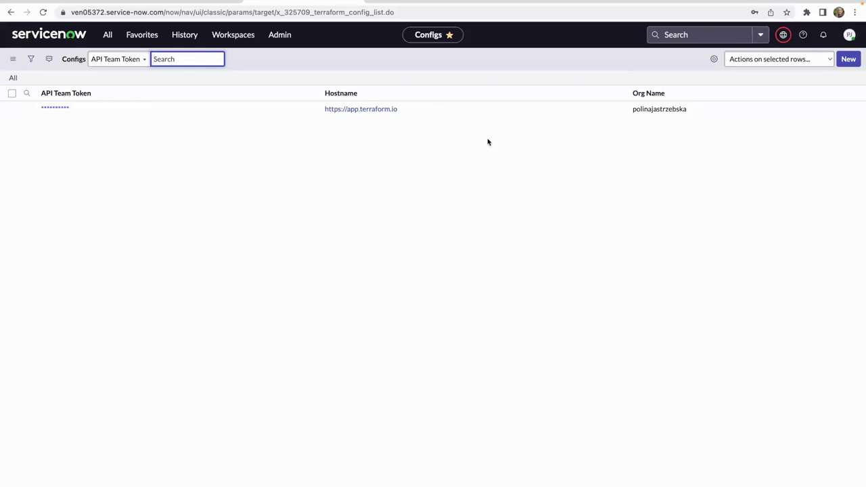
left_click(55, 108)
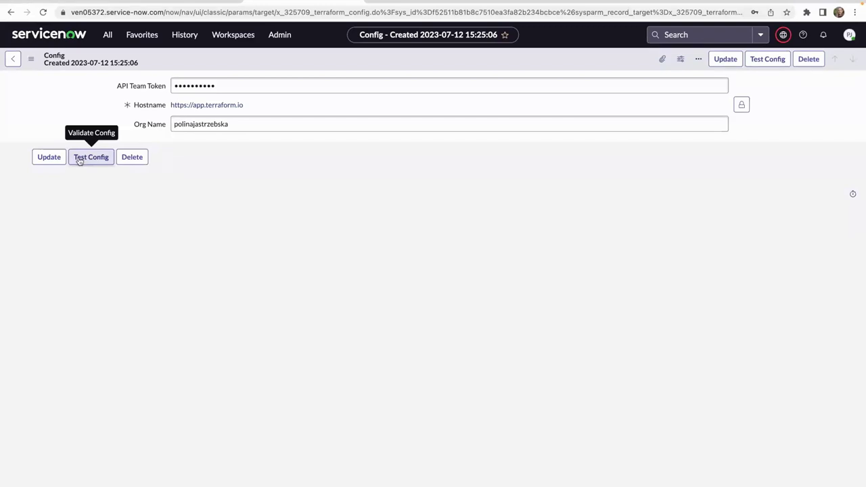
Open the saved Terraform config record and test it, confirming success with host status code 200.
left_click(79, 161)
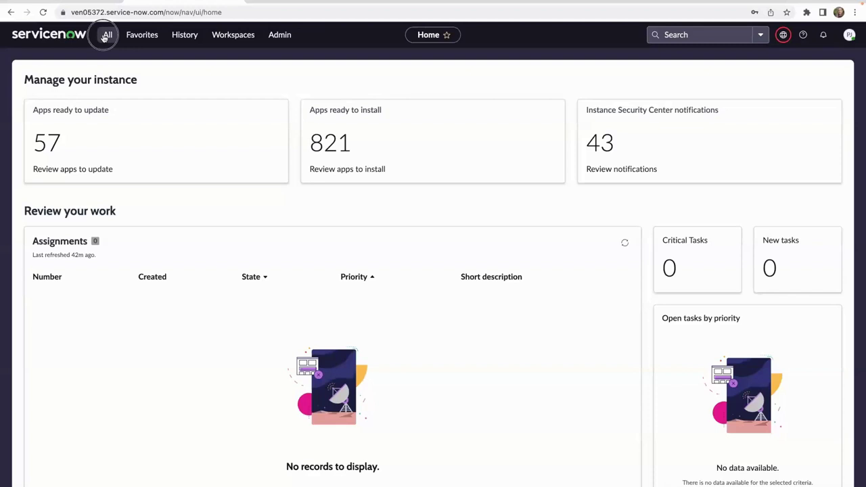
Start a new record under Terraform > VCS Repositories, then bring up the aws-vm-test GitHub repository.
left_click(107, 34)
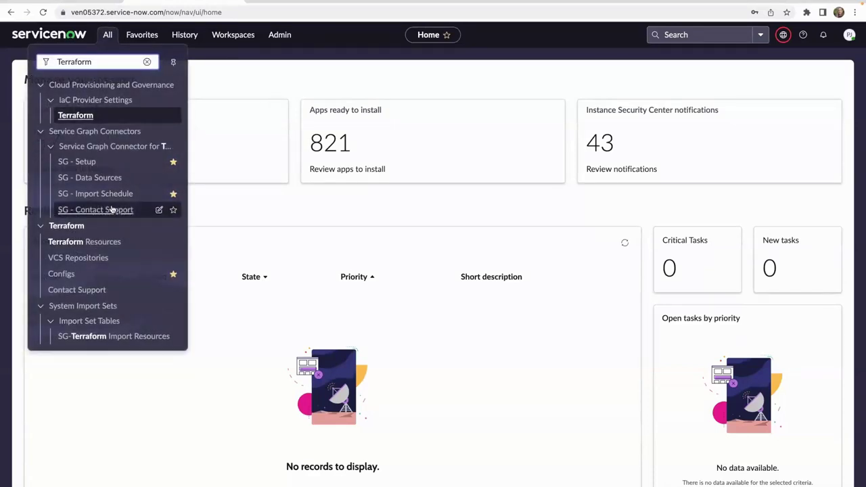
left_click(86, 260)
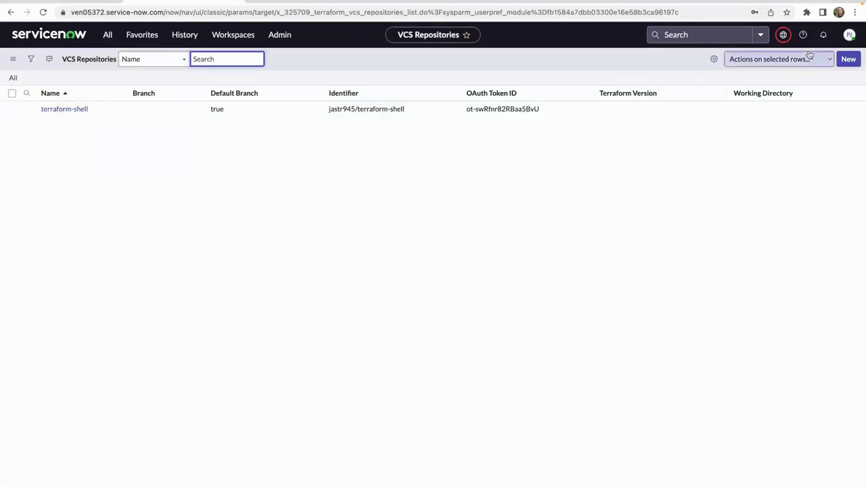
left_click(846, 60)
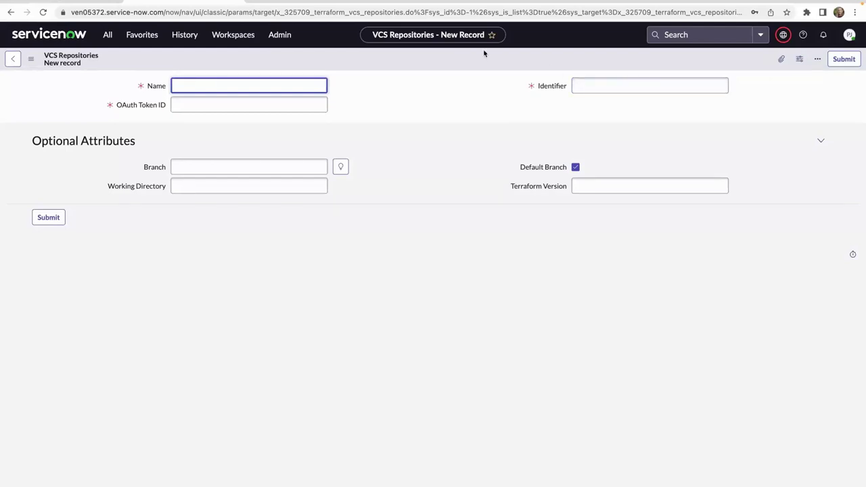
left_click(314, 2)
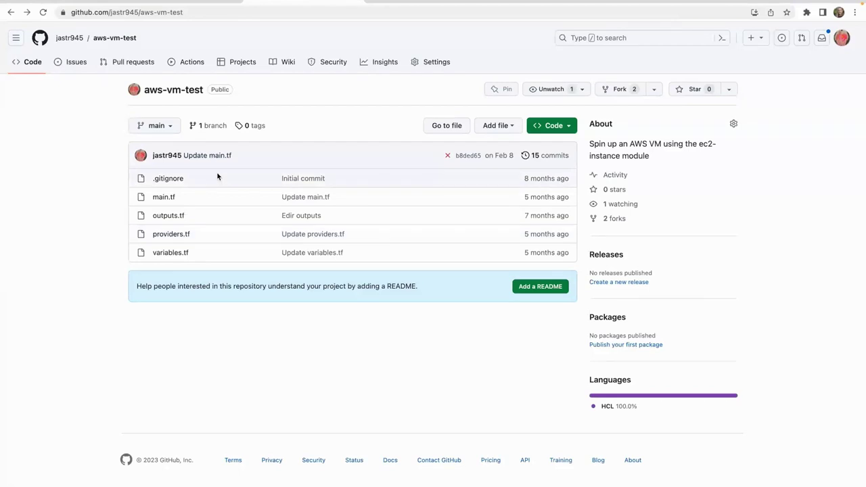
left_click(163, 198)
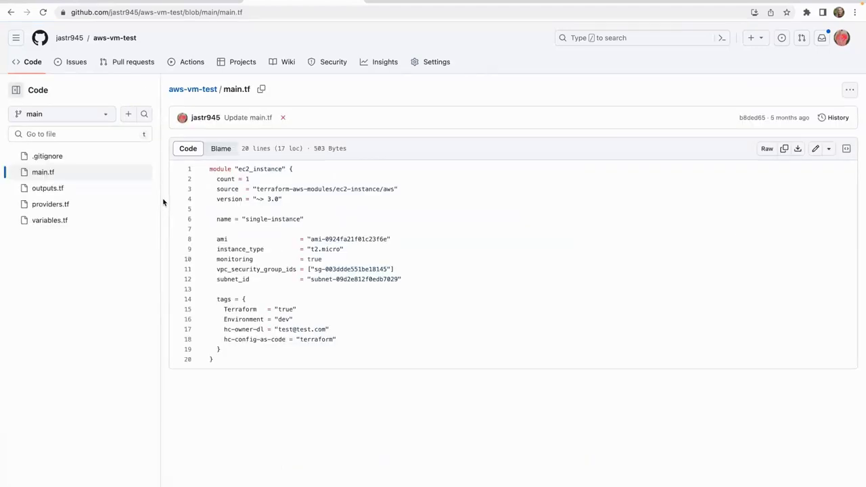
left_click(11, 12)
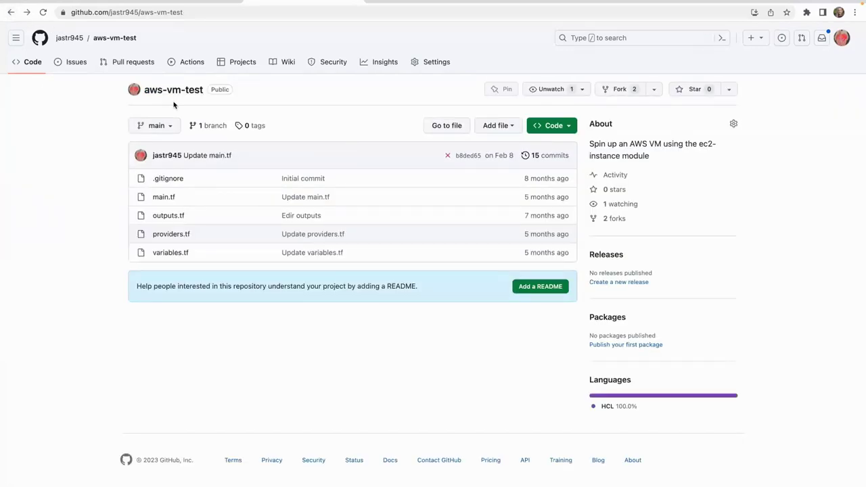
Name the new repository record 'AWS VM' and paste the aws-vm-test repository path into Identifier.
left_click(172, 1)
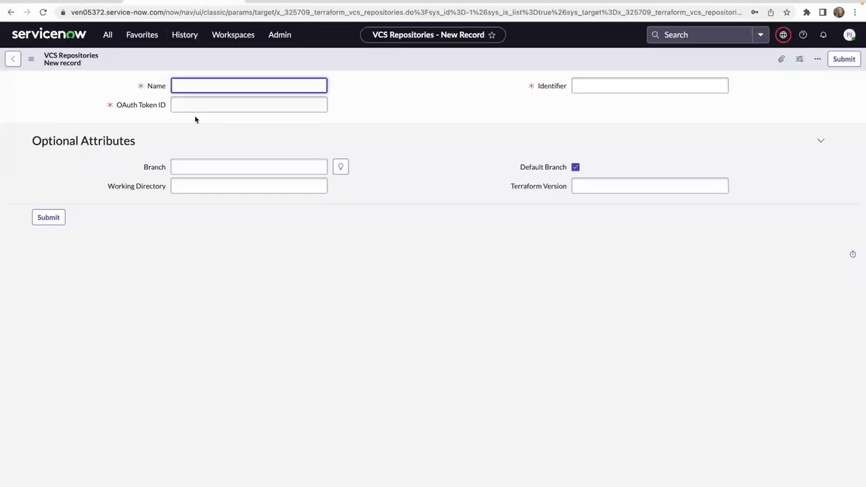
type("AWS VM")
right_click(609, 84)
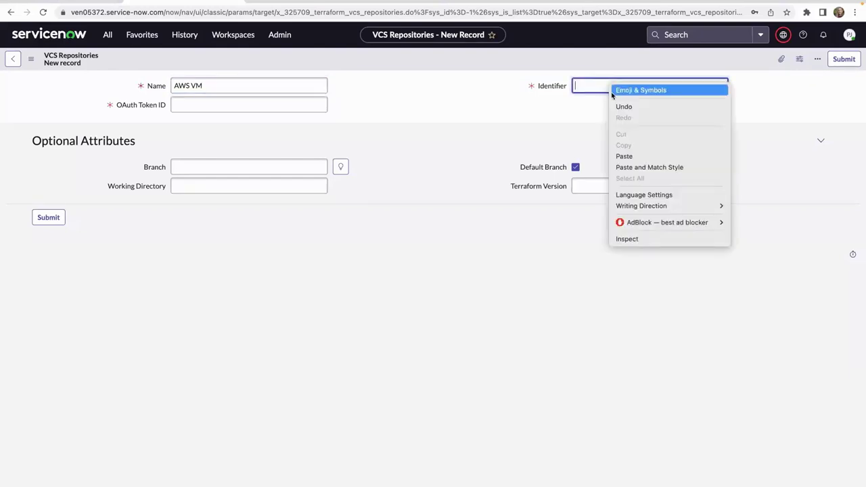
left_click(624, 156)
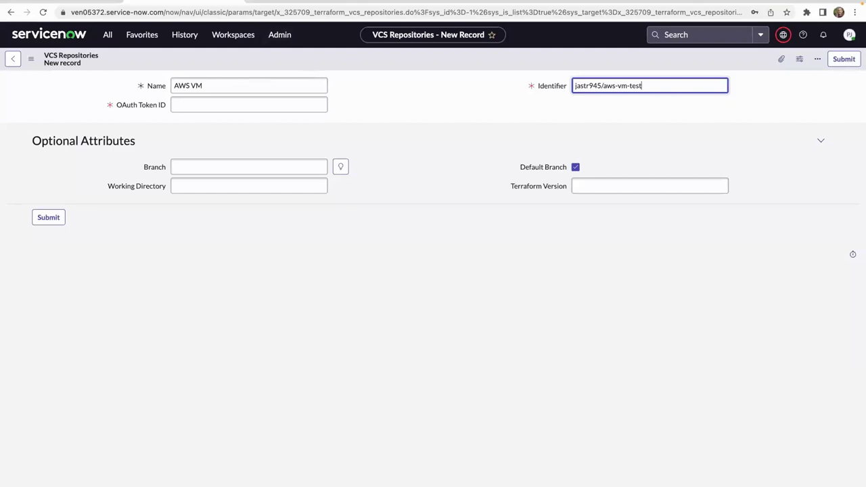
left_click(60, 2)
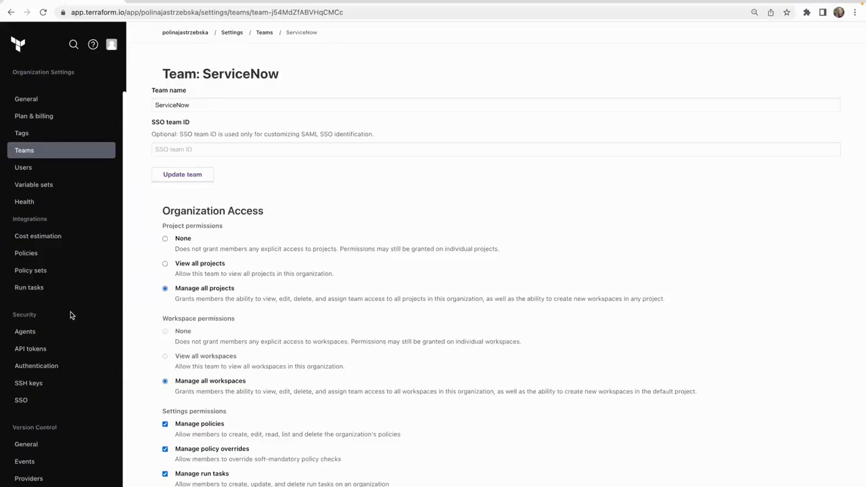
Copy the GitHub connection's OAuth Token ID from Terraform Cloud's VCS Providers settings.
left_click(27, 478)
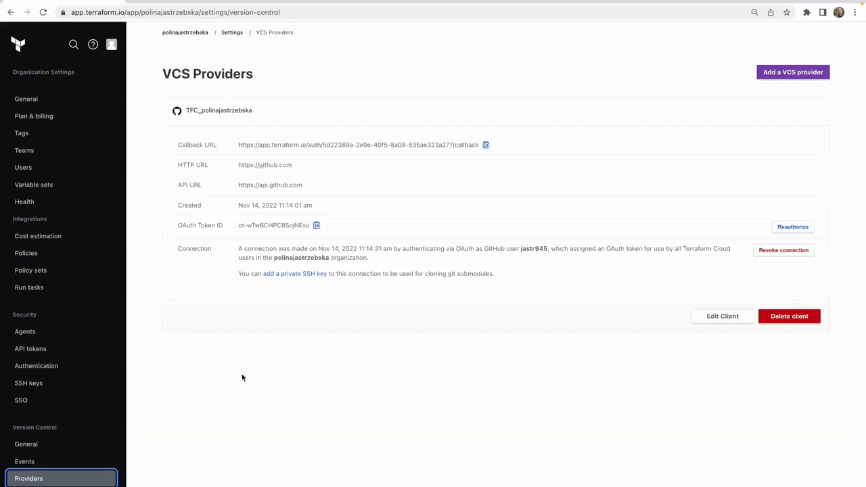
left_click(316, 226)
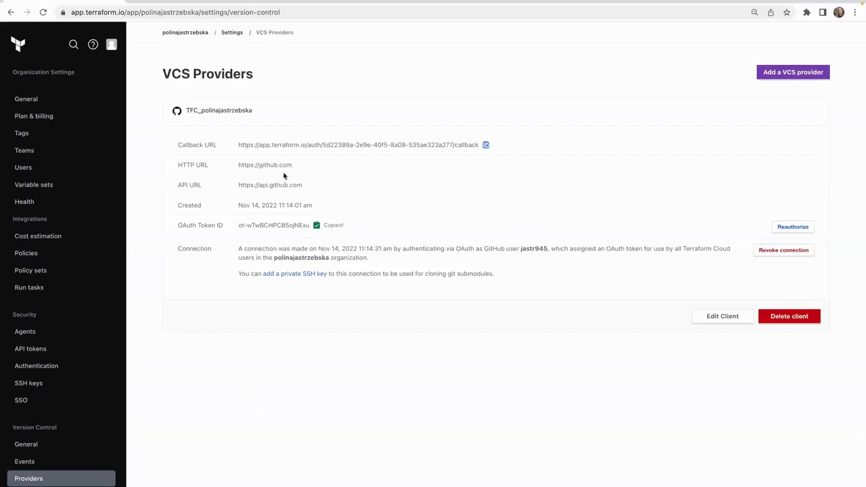
key("alt+Tab")
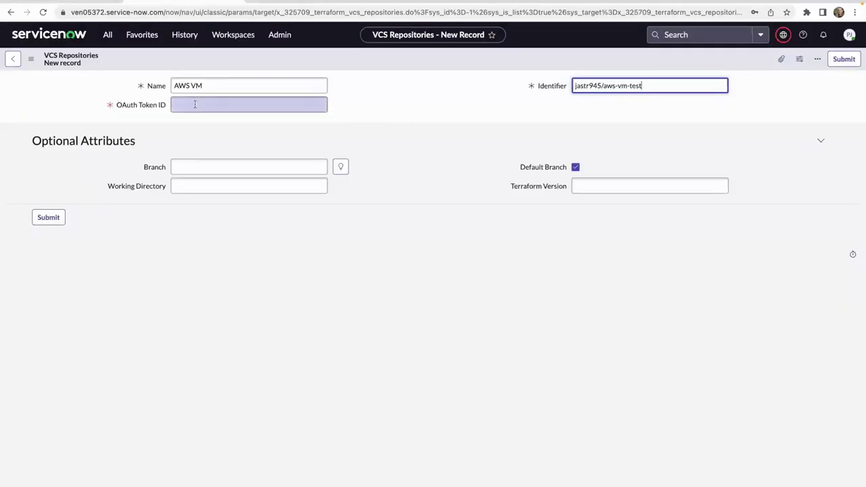
Paste the copied OAuth Token ID into the AWS VM repository record's OAuth Token ID field.
right_click(195, 105)
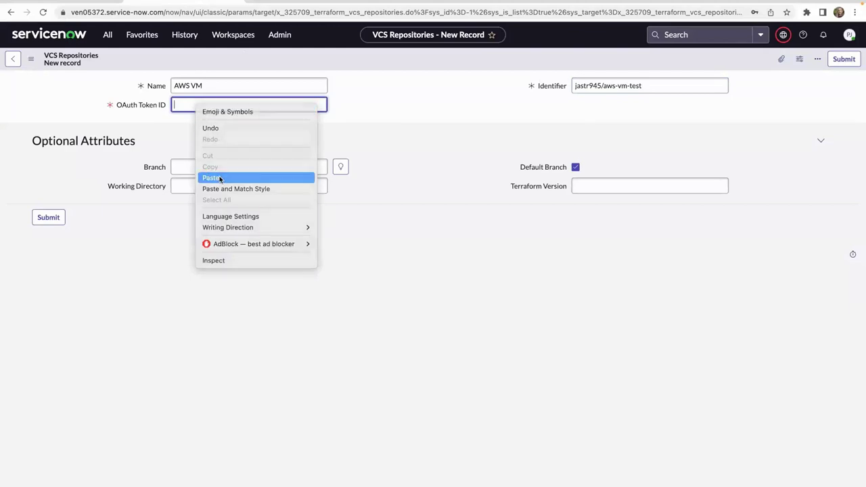
left_click(212, 178)
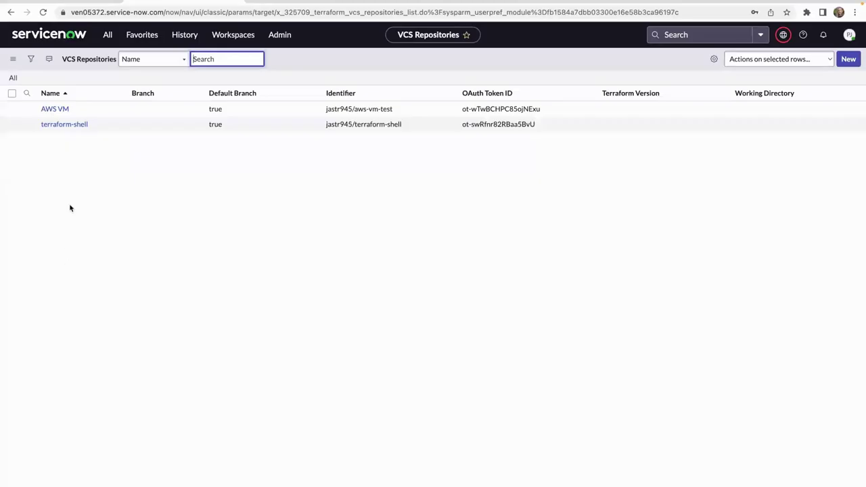
Replace the navigator filter with 'Catalogs' and go to Service Catalog > Catalogs.
left_click(107, 34)
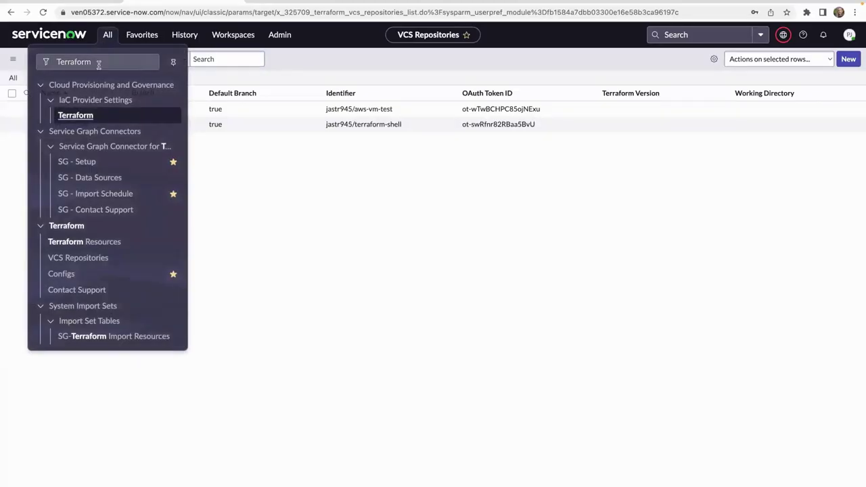
left_click(35, 60)
key("BackSpace")
type("Catal")
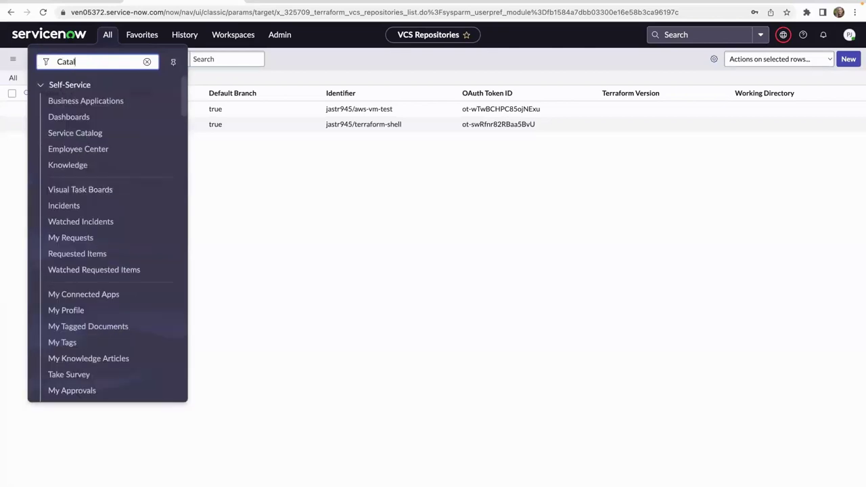
type("ogs")
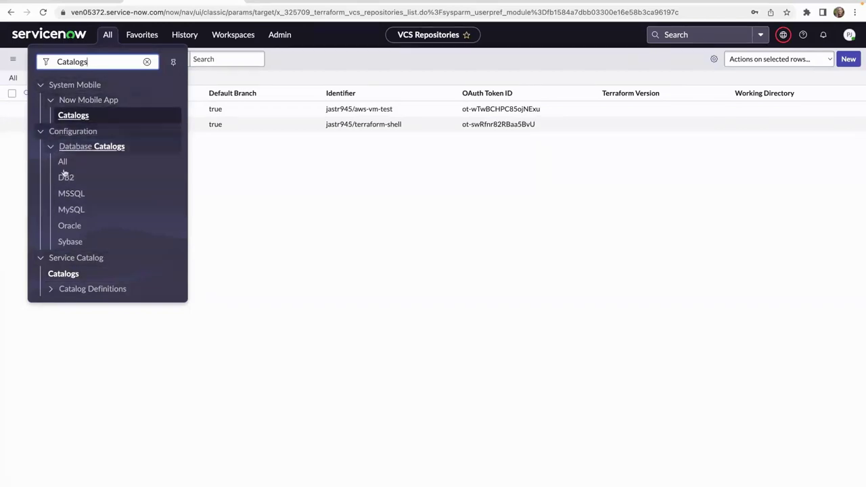
left_click(52, 273)
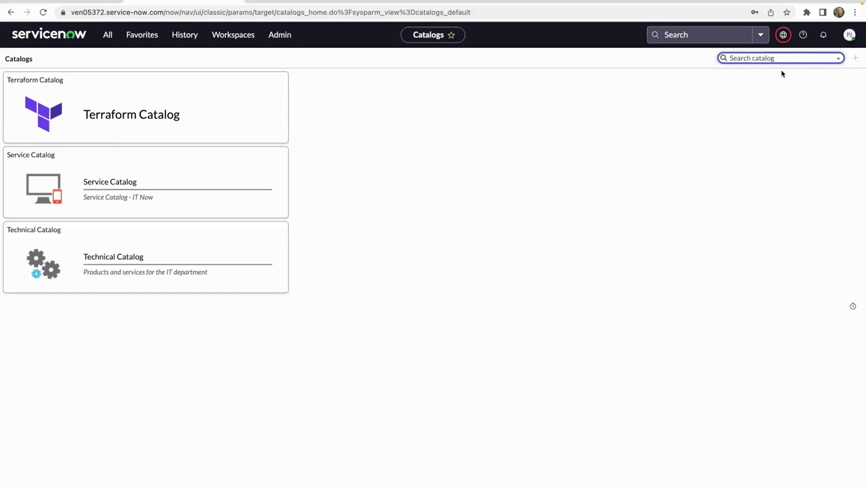
Preview Terraform Catalog content with title and image without adding it, then enter the Terraform Catalog.
left_click(856, 61)
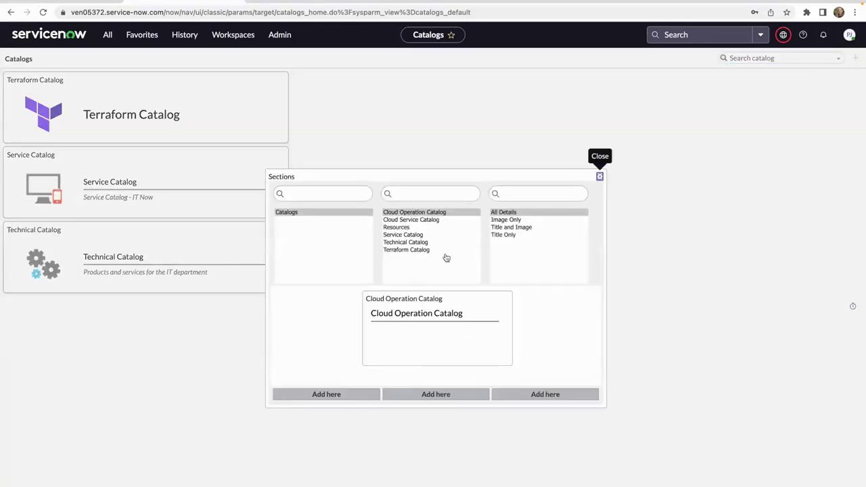
left_click(421, 250)
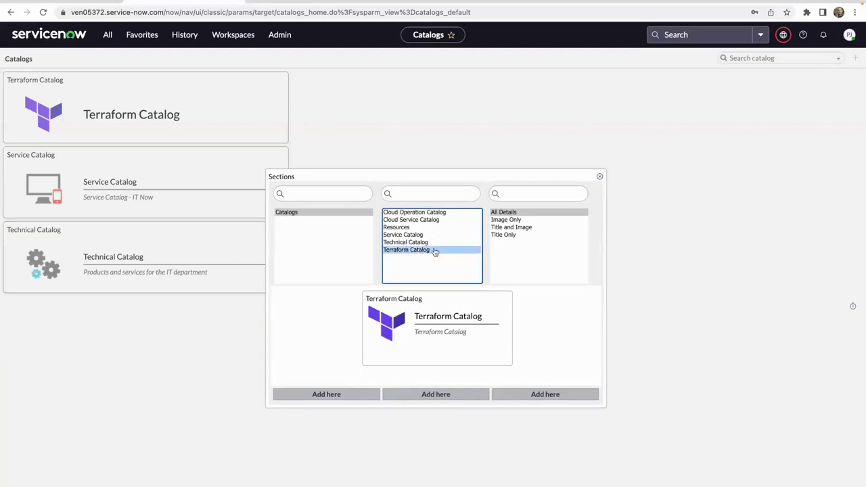
left_click(508, 229)
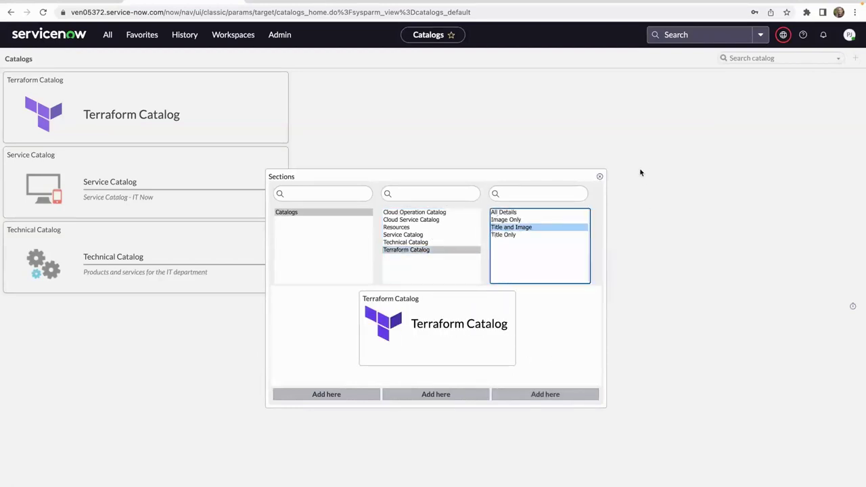
left_click(601, 178)
left_click(187, 111)
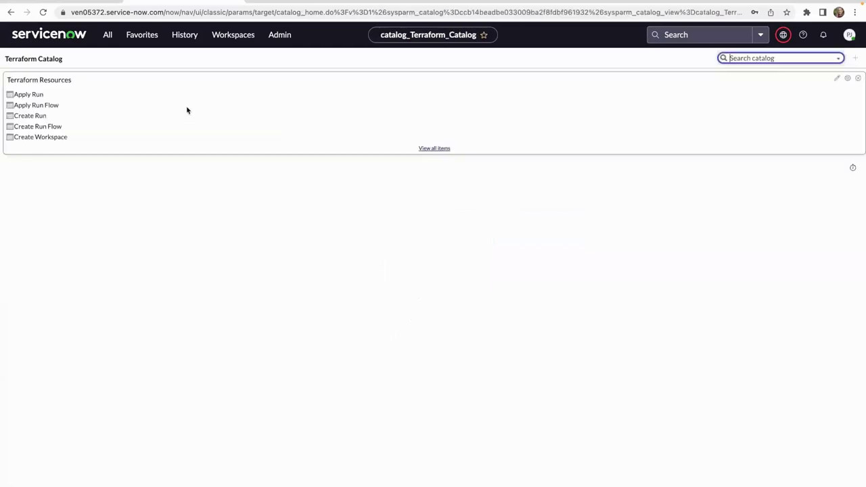
Show every Terraform Resources item and scroll through them, from Apply Run to Provision Resources.
left_click(422, 150)
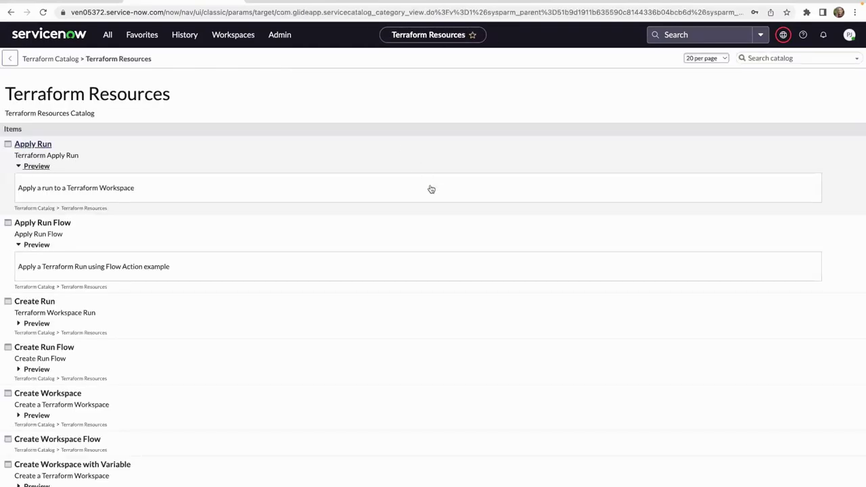
scroll(433, 224, "down", 2)
scroll(433, 225, "down", 1)
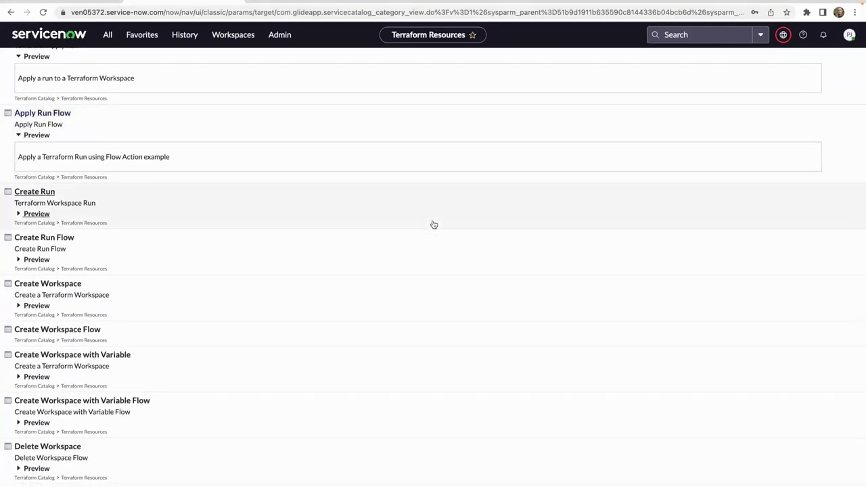
scroll(433, 225, "down", 1)
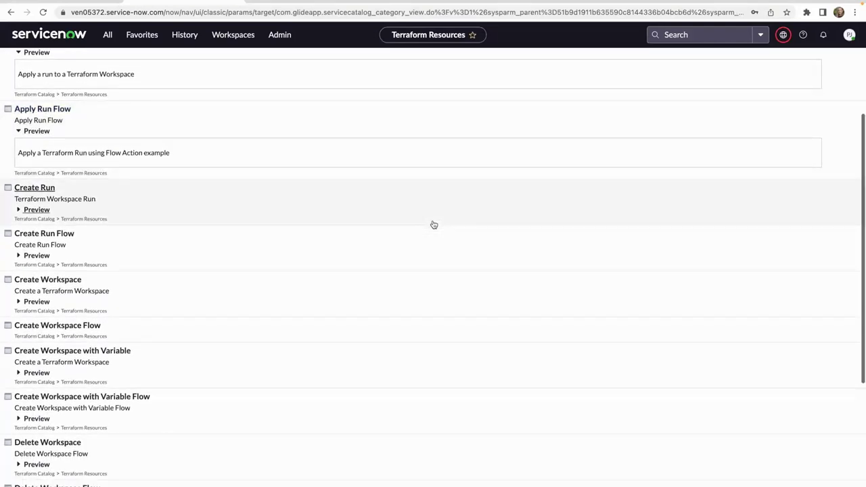
scroll(433, 225, "down", 5)
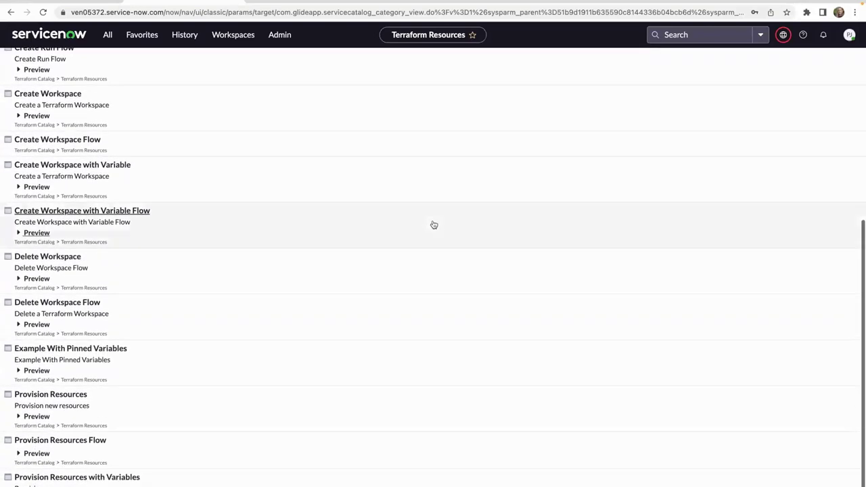
scroll(434, 225, "down", 2)
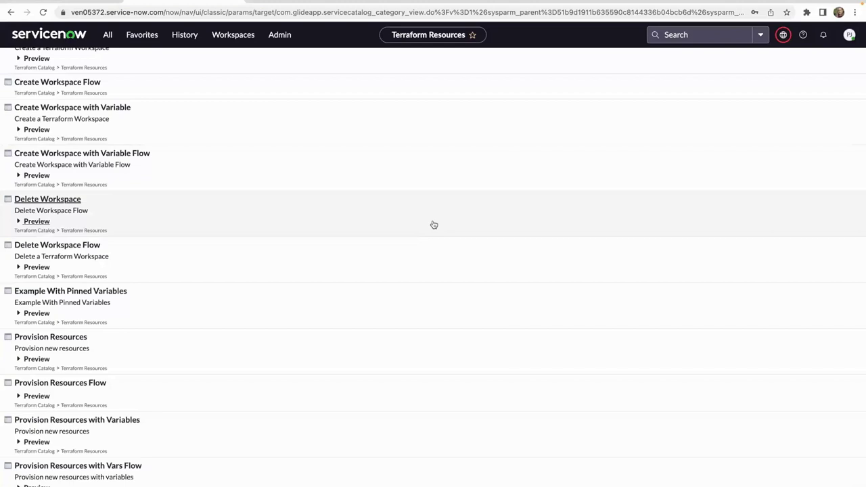
scroll(434, 225, "up", 7)
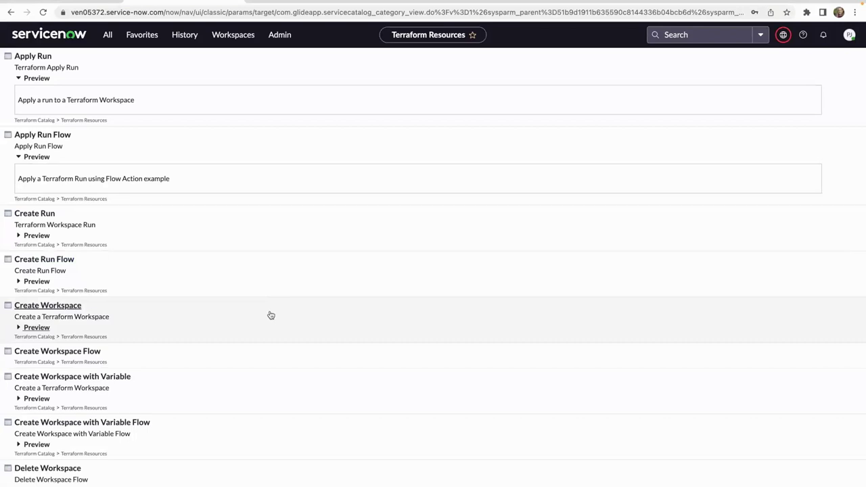
scroll(271, 316, "up", 2)
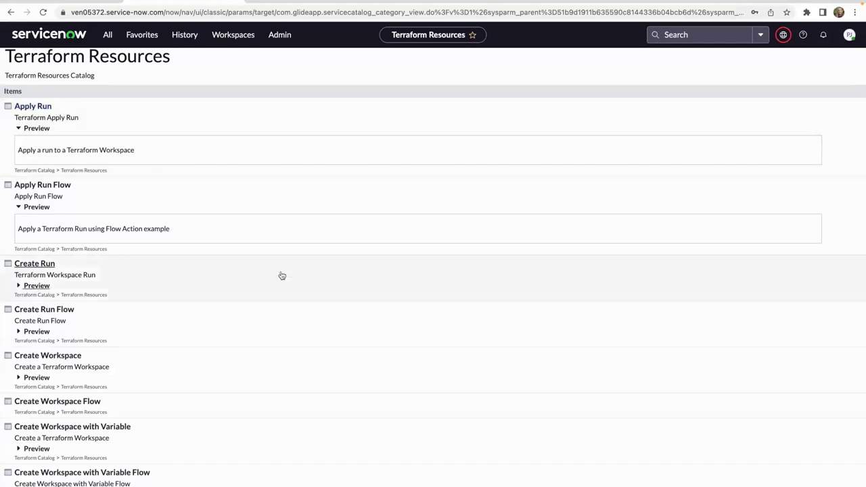
scroll(313, 318, "down", 3)
scroll(318, 316, "down", 5)
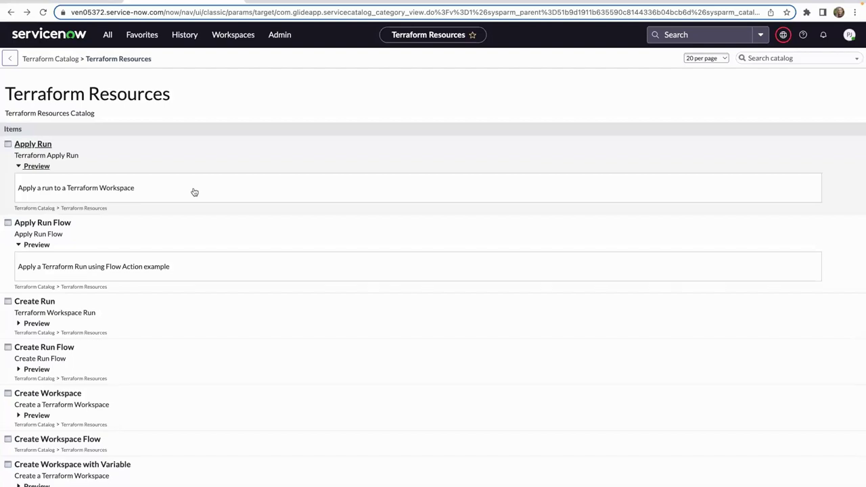
scroll(196, 230, "down", 5)
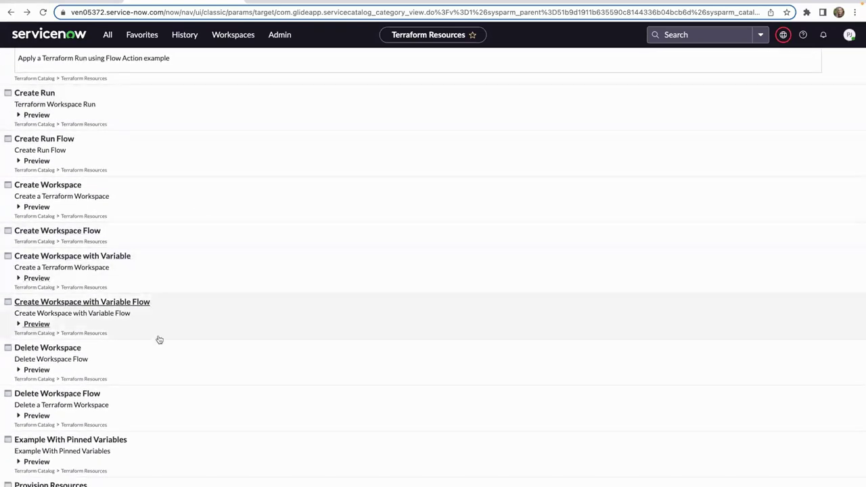
scroll(159, 339, "down", 1)
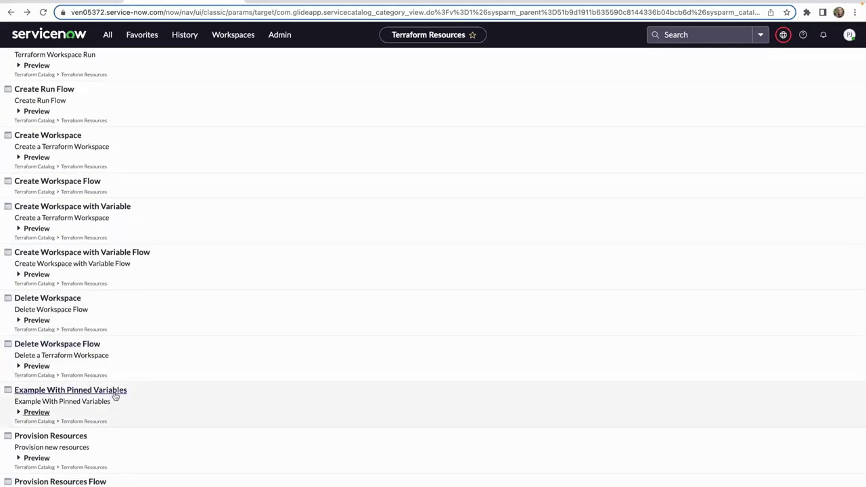
scroll(115, 396, "down", 1)
scroll(118, 394, "up", 1)
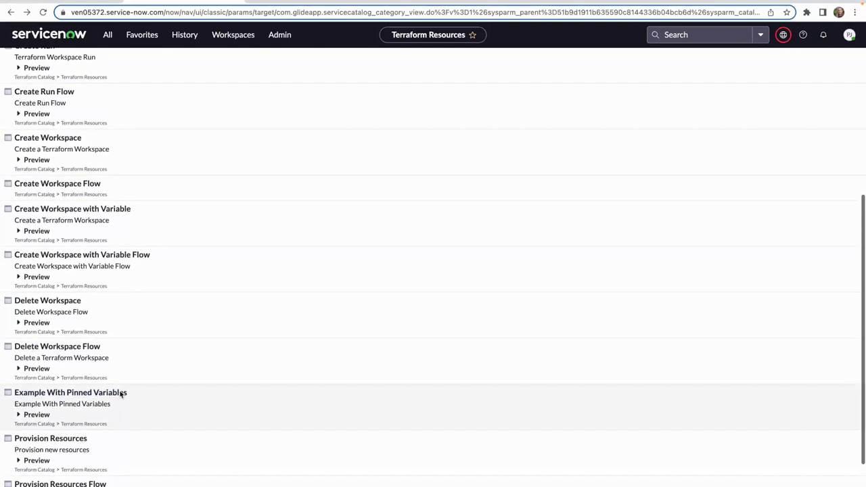
scroll(120, 395, "down", 3)
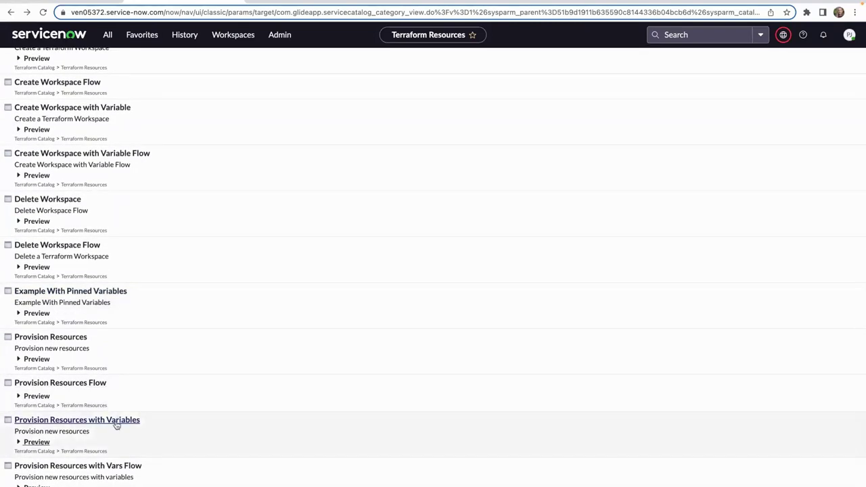
Open the Provision Resources with Variables order form, preset to AWS VM repository and t2.micro size.
left_click(116, 421)
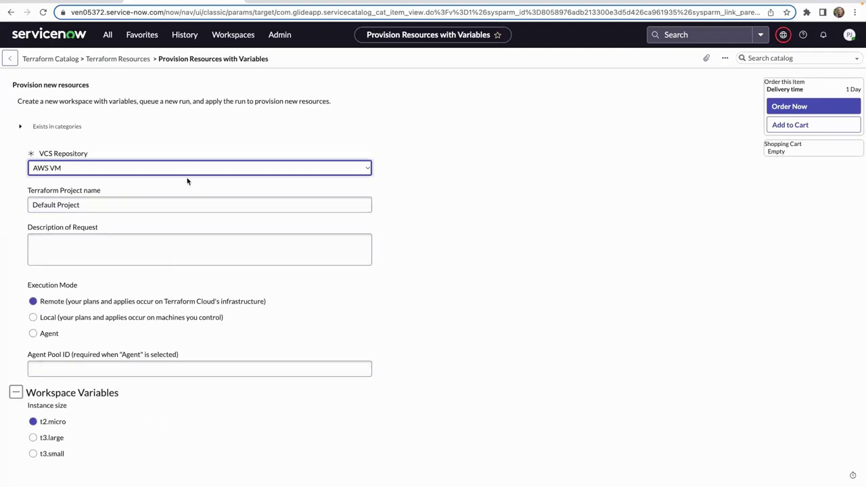
In Terraform Cloud organization settings, open the AWS Global Doormat variable set from Variable sets.
left_click(283, 2)
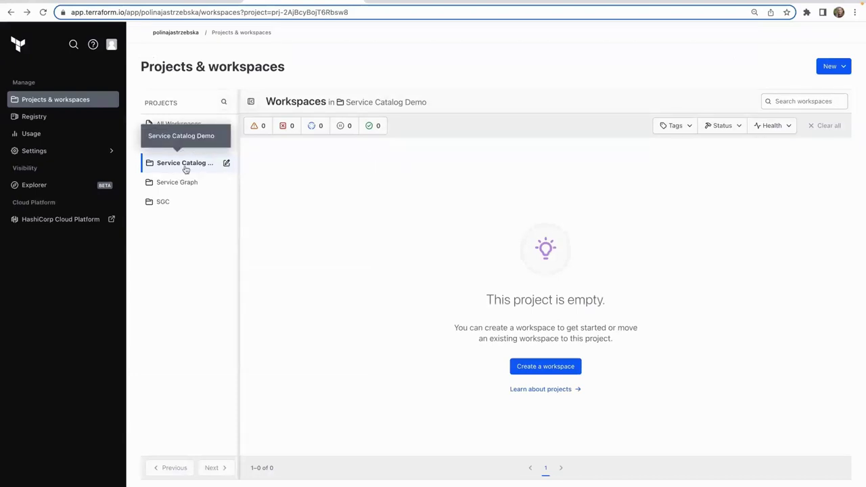
left_click(29, 156)
left_click(49, 225)
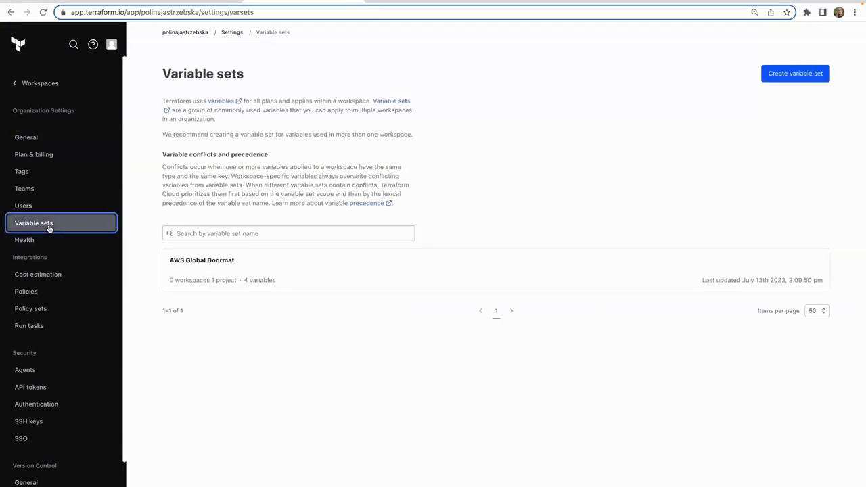
left_click(273, 276)
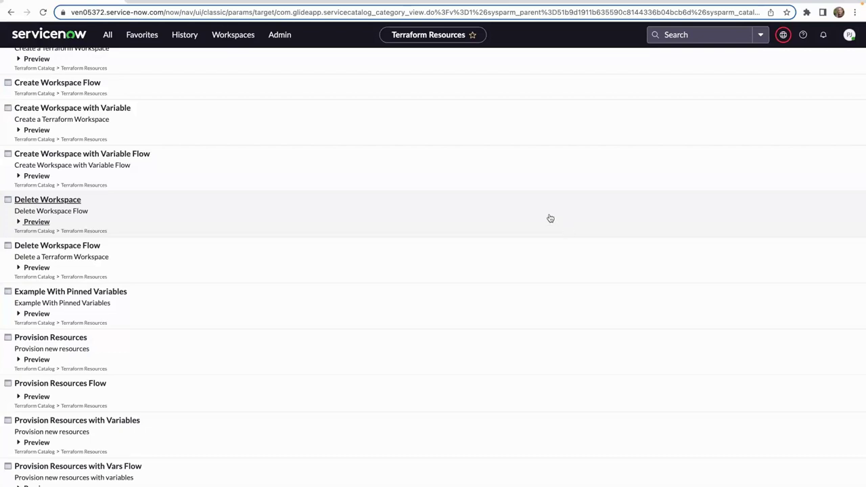
Go to the Service Portal catalog and open the Provision Resources with Variables order form.
left_click(106, 34)
left_click(106, 102)
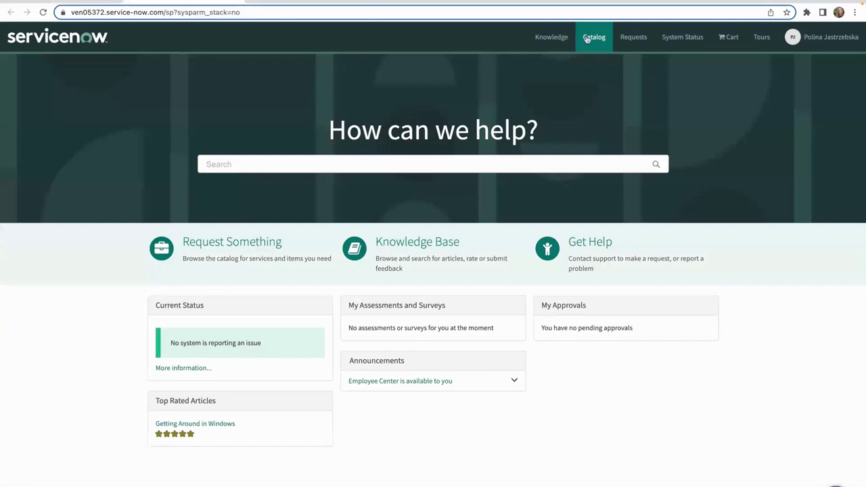
left_click(587, 39)
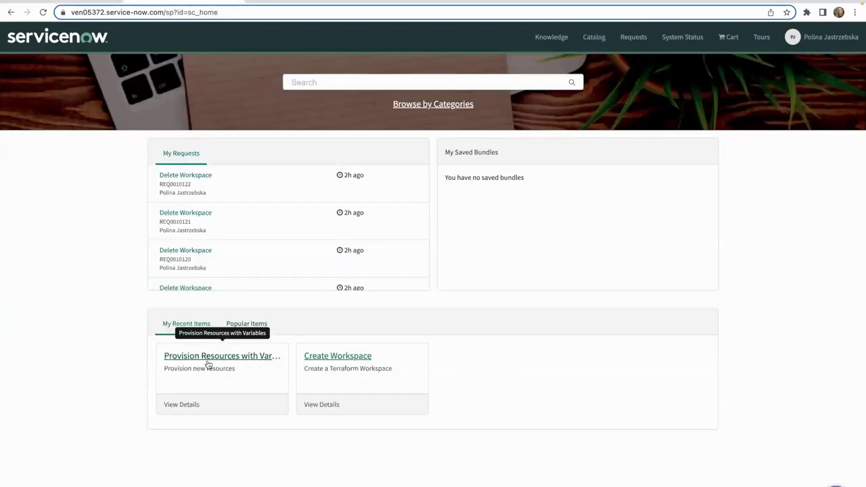
left_click(209, 359)
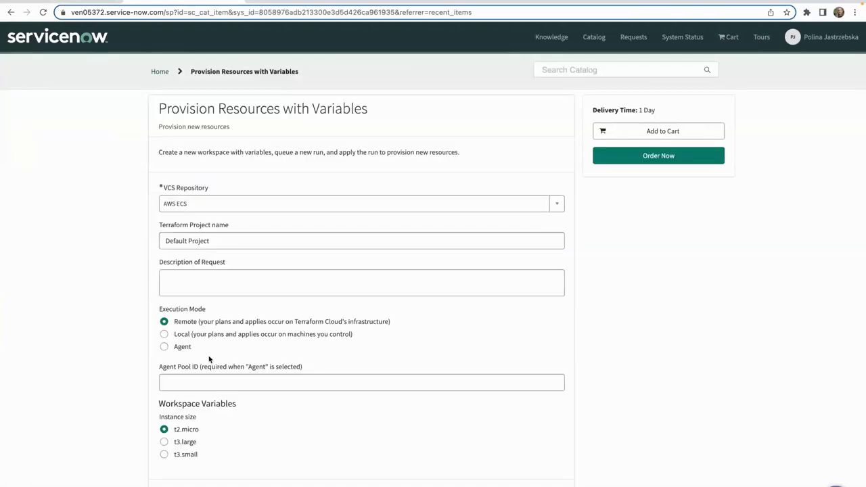
Choose AWS VM as the VCS Repository, keeping it after reopening the list.
left_click(189, 206)
left_click(186, 267)
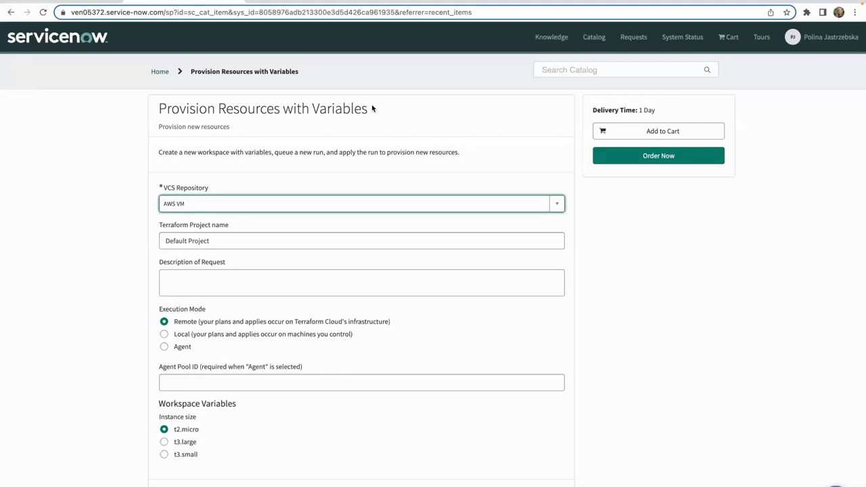
left_click(231, 205)
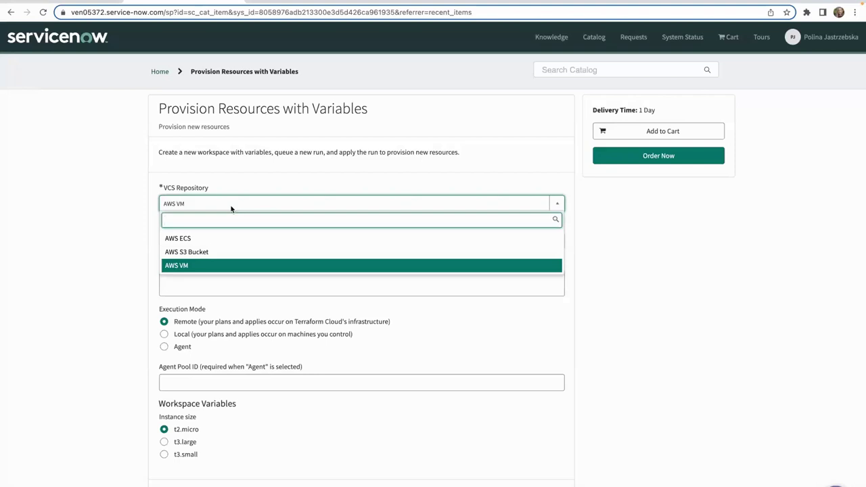
left_click(216, 266)
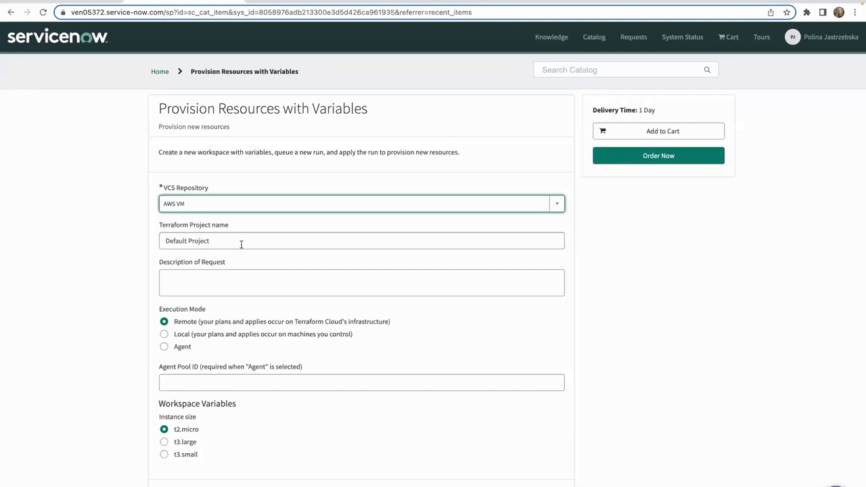
Rename the Terraform project to 'Service Catalog Demo' and leave execution mode on Remote.
left_click_drag(223, 241, 157, 242)
type("Servi")
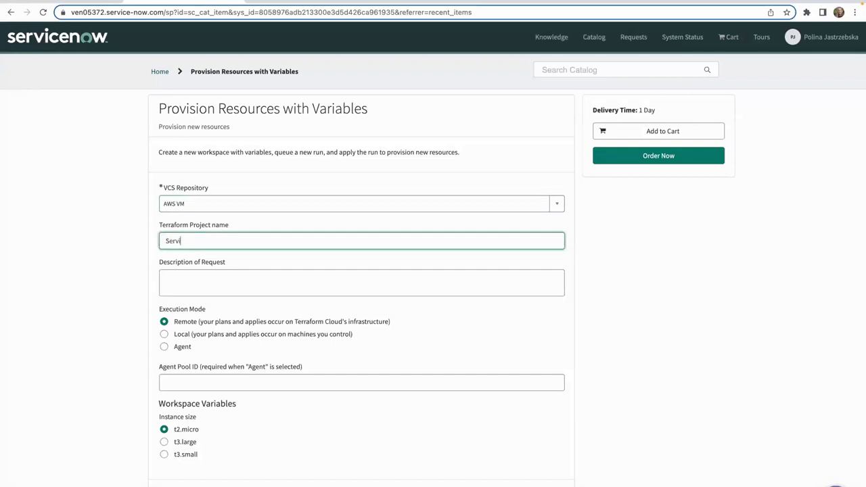
type("ce Catalog Demo")
scroll(205, 319, "down", 1)
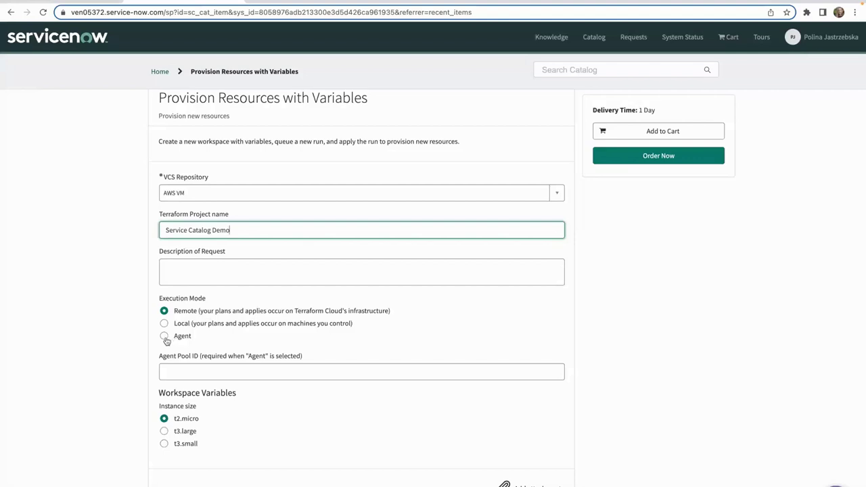
left_click(165, 337)
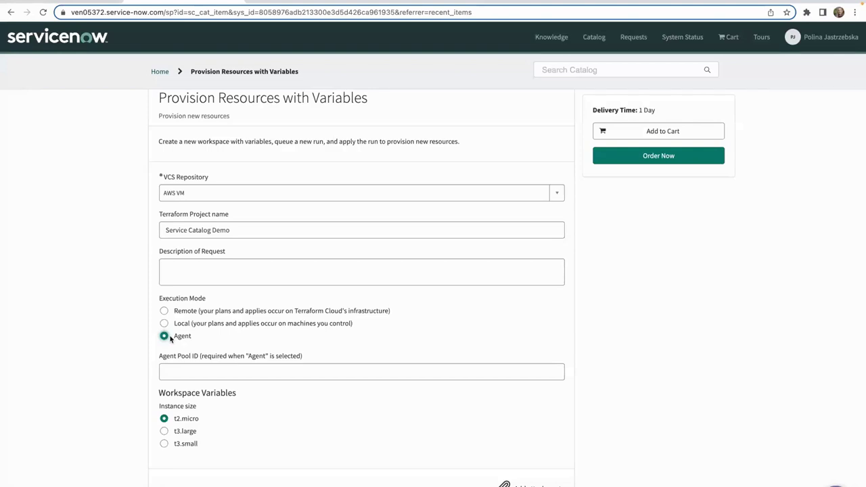
left_click(163, 311)
Order and check out the item, then view the empty Service Catalog Demo project in Terraform Cloud.
left_click(637, 159)
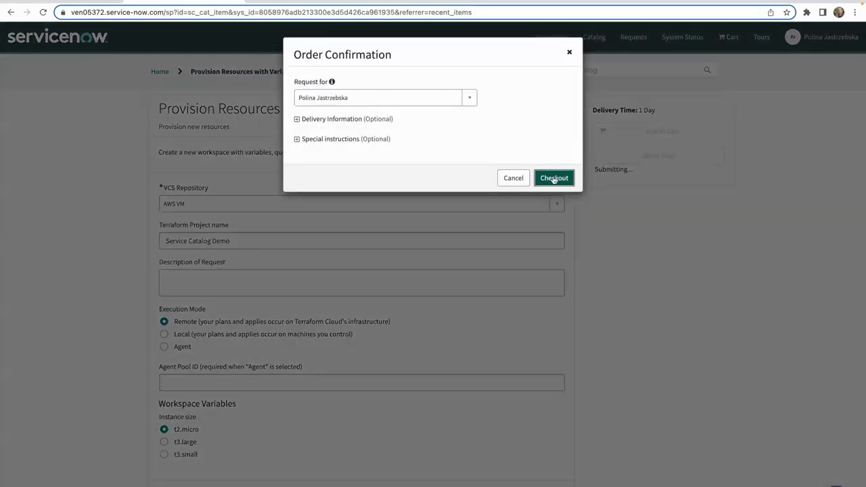
left_click(554, 178)
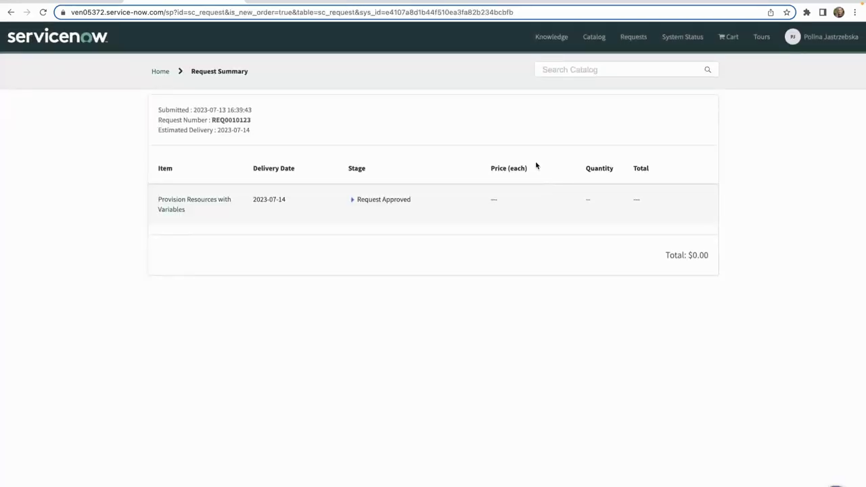
left_click(318, 1)
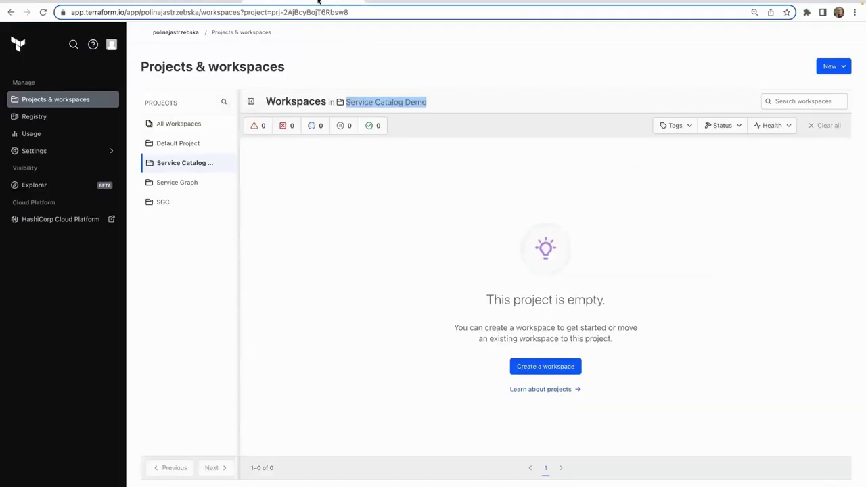
Reload the Terraform Cloud project so workspace RITM0010123 appears in Planning.
left_click(41, 11)
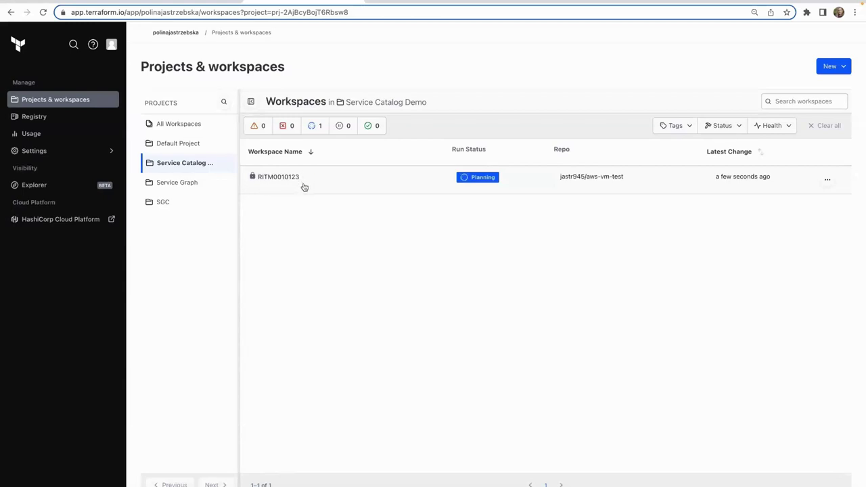
Open the request item and review its Terraform run comments through Apply Finished with outputs.
left_click(203, 2)
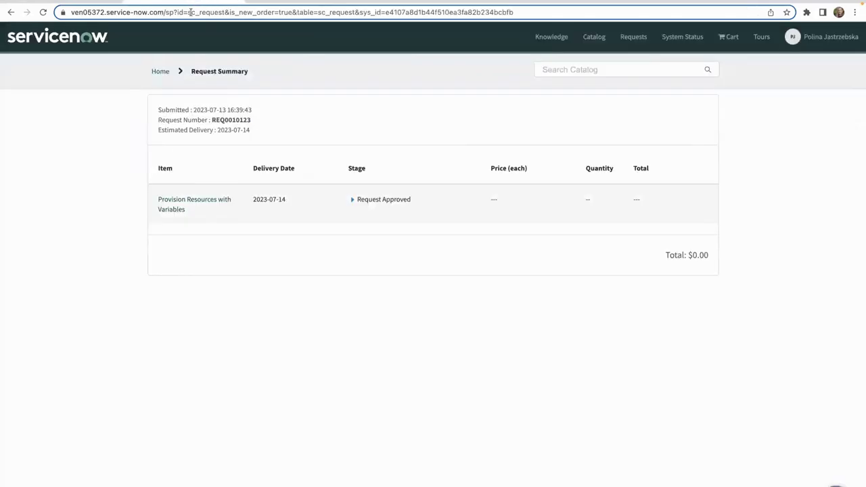
left_click(187, 200)
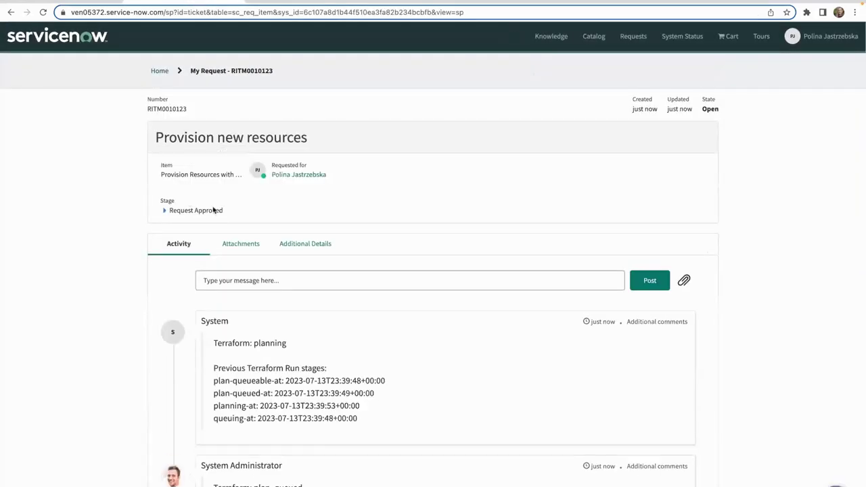
scroll(491, 306, "down", 5)
scroll(492, 306, "down", 10)
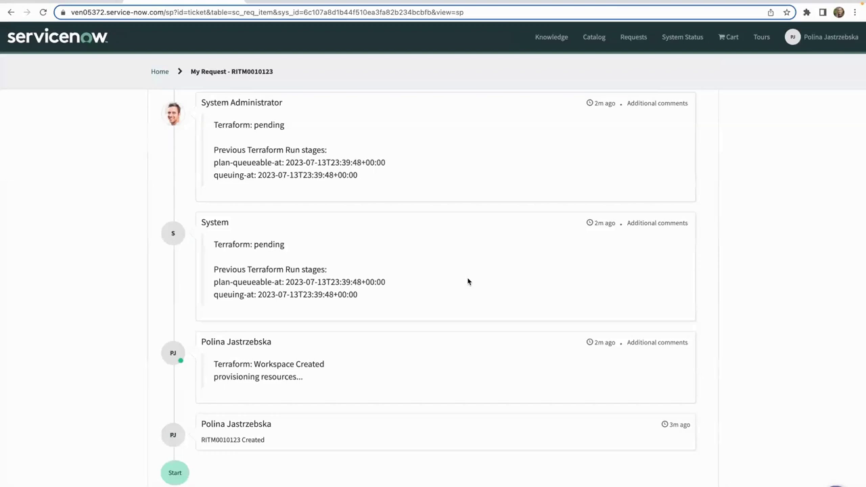
scroll(467, 281, "up", 3)
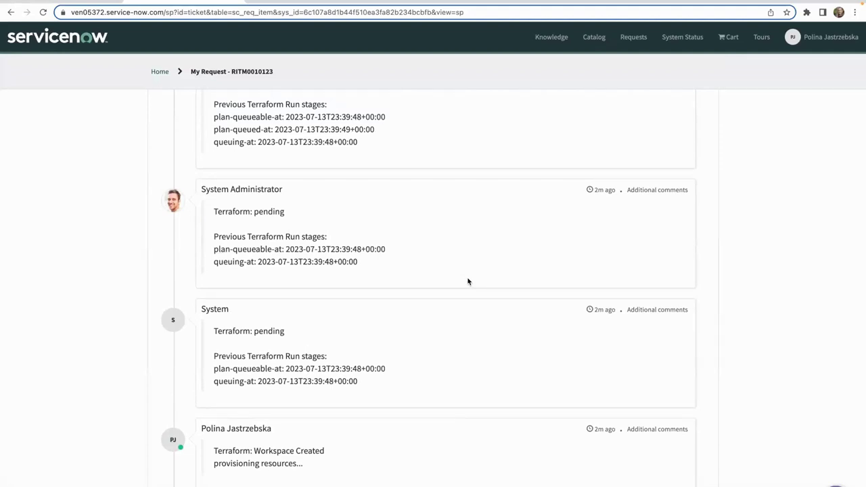
scroll(468, 282, "up", 3)
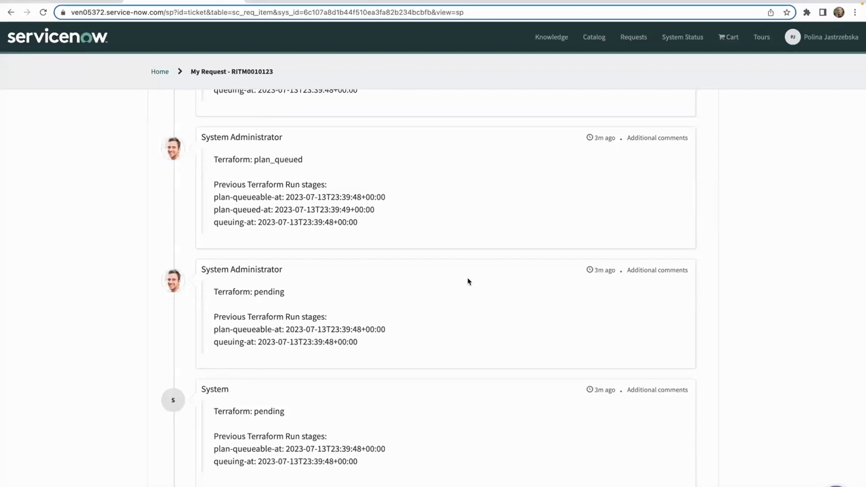
scroll(467, 282, "up", 3)
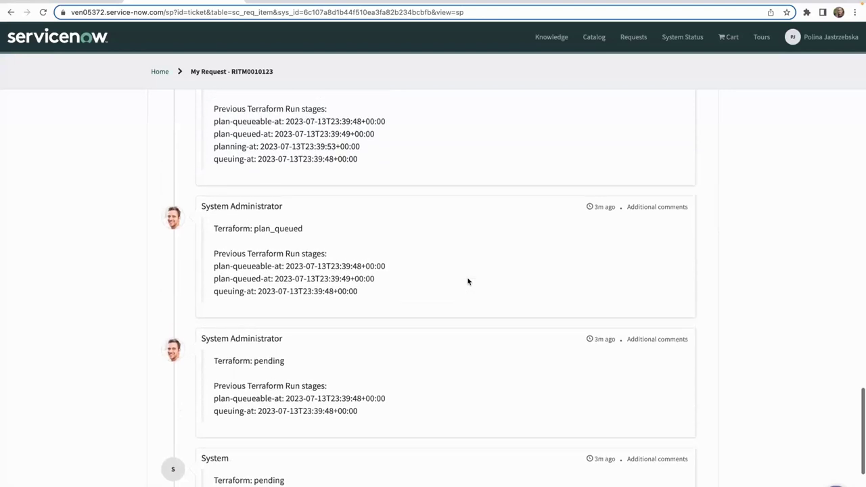
scroll(467, 281, "up", 5)
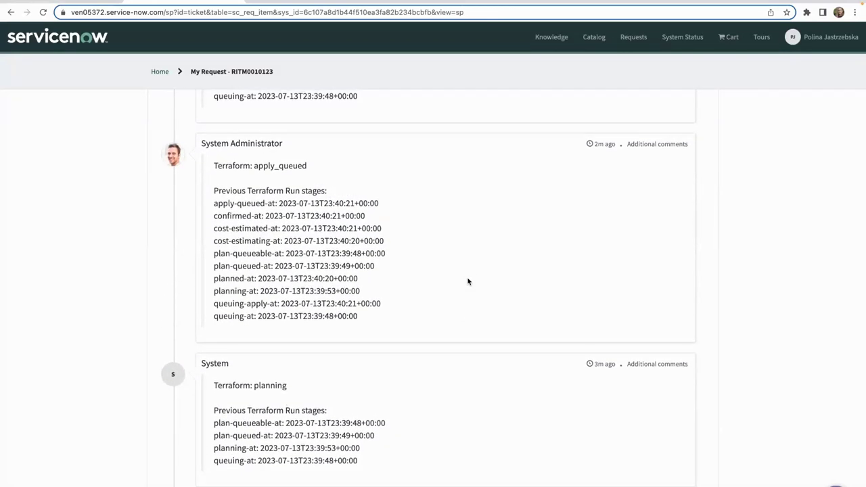
scroll(468, 281, "up", 2)
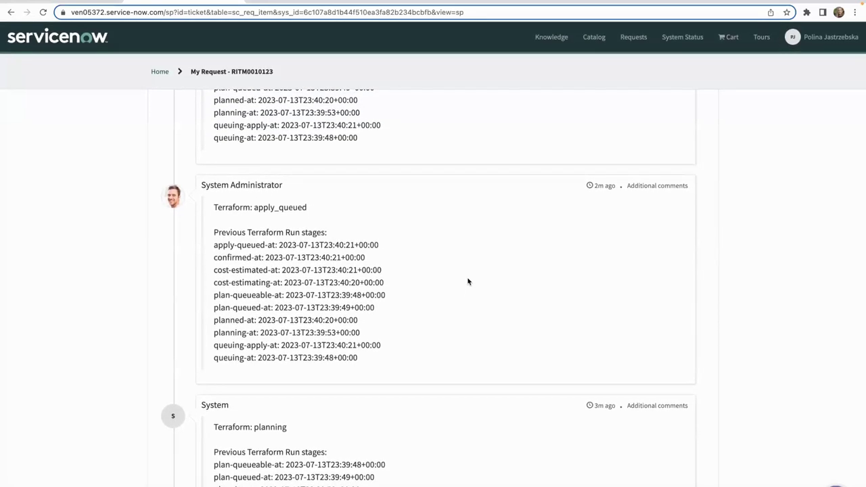
scroll(468, 281, "up", 6)
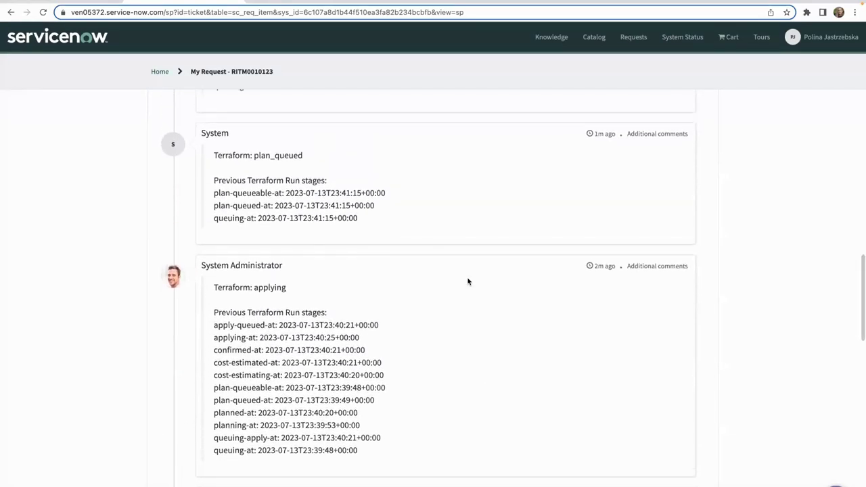
scroll(467, 281, "up", 5)
scroll(468, 281, "up", 1)
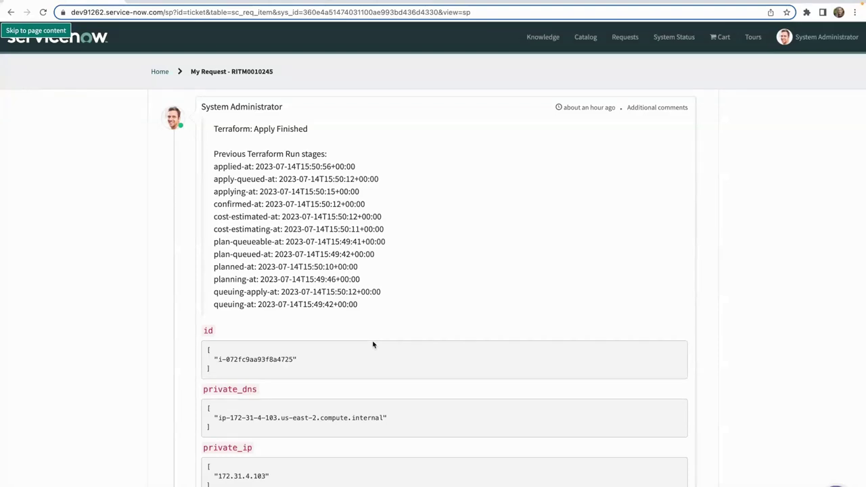
scroll(372, 345, "down", 5)
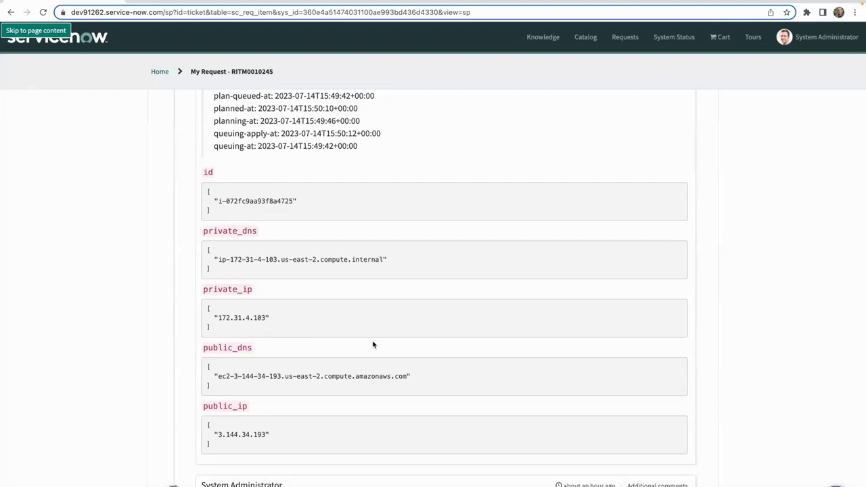
left_click(172, 2)
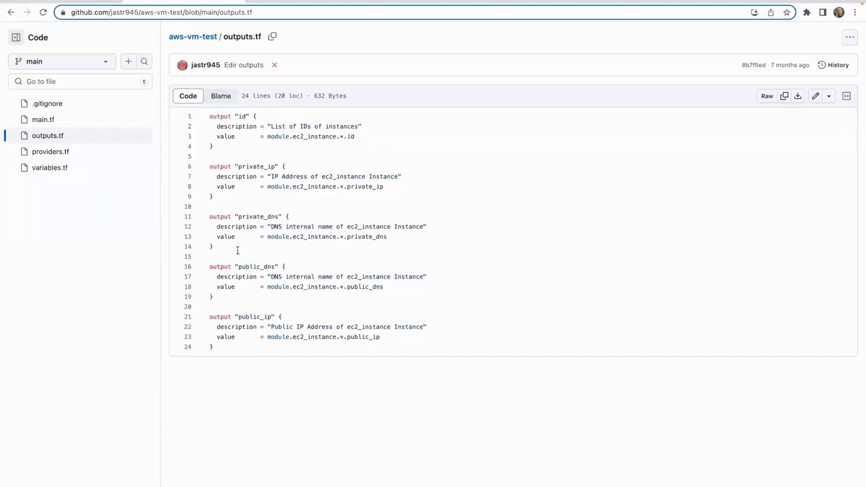
left_click(97, 4)
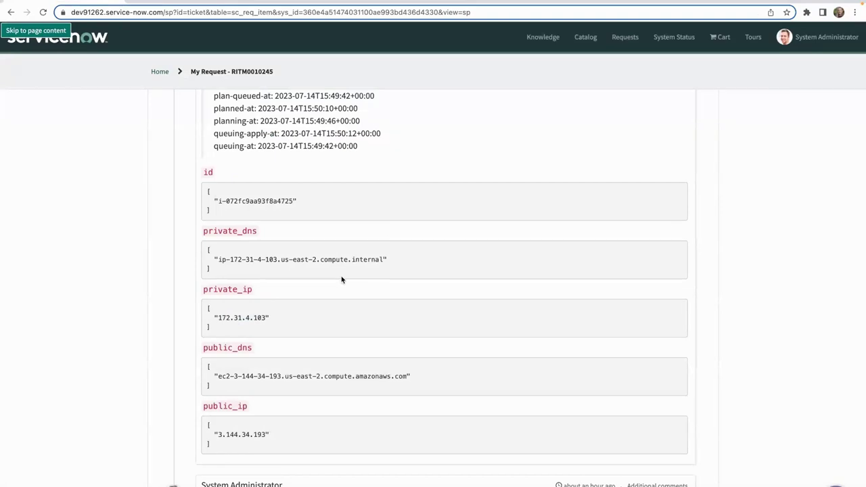
scroll(342, 280, "down", 1)
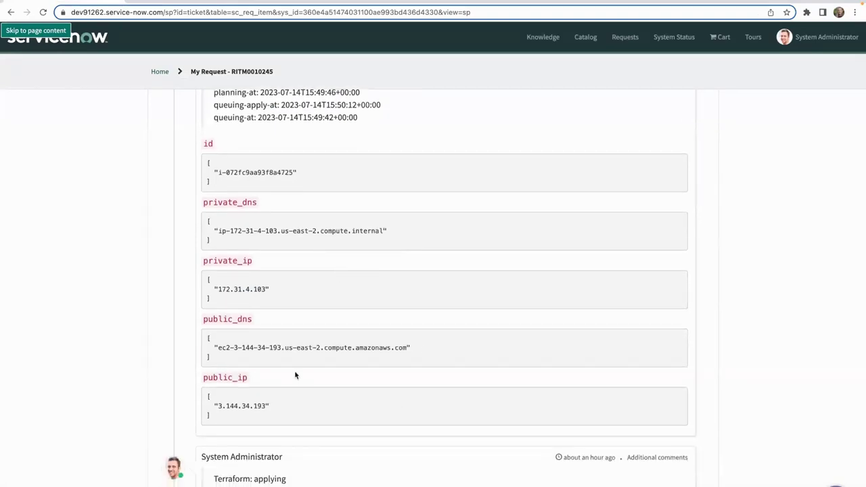
left_click(285, 3)
Scroll through the RITM0010130 activity comments showing each Terraform run stage.
scroll(414, 323, "down", 5)
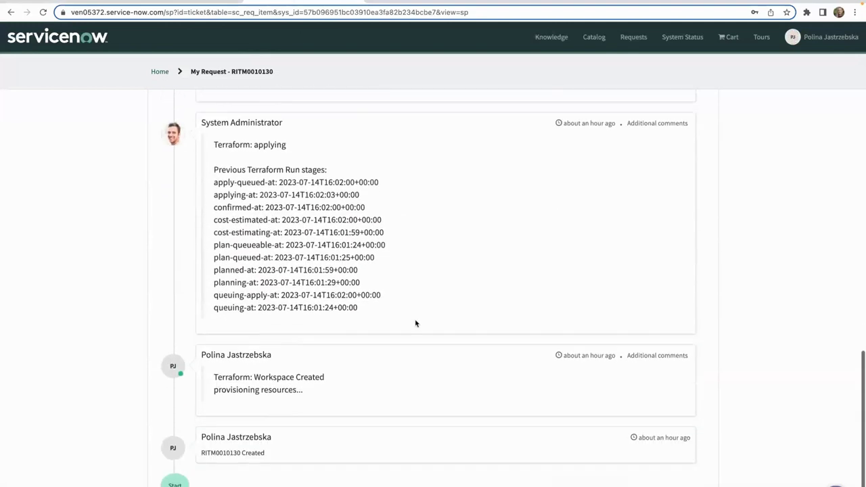
scroll(415, 323, "up", 4)
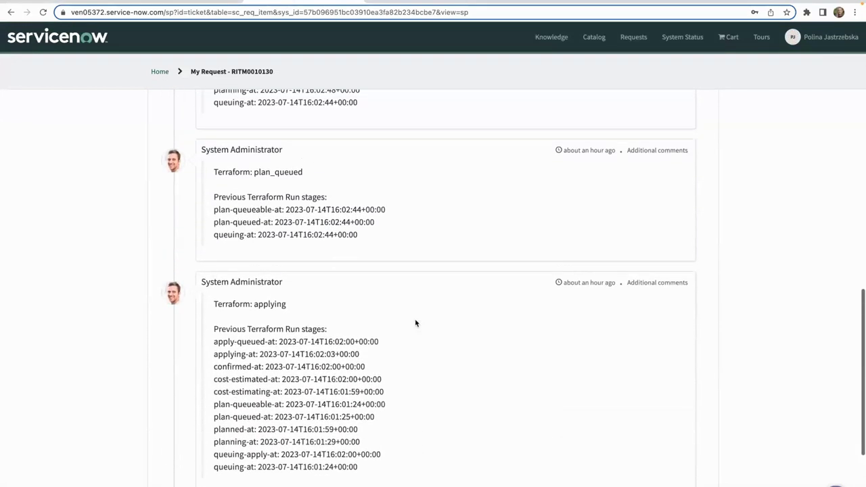
scroll(415, 322, "up", 2)
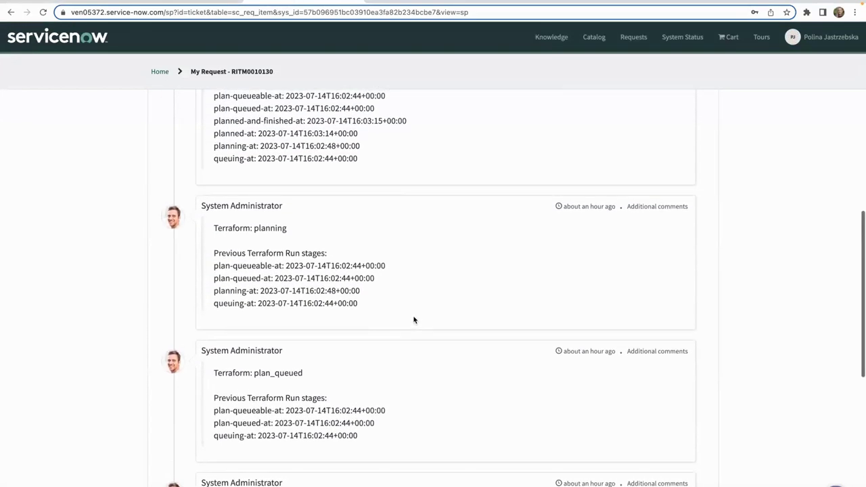
scroll(412, 317, "up", 1)
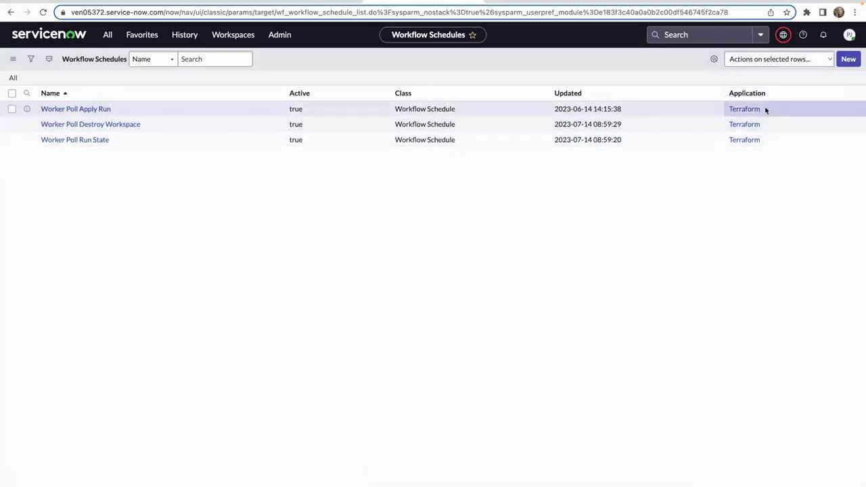
Open the Worker Poll Run State schedule and confirm it runs Periodically.
left_click(89, 143)
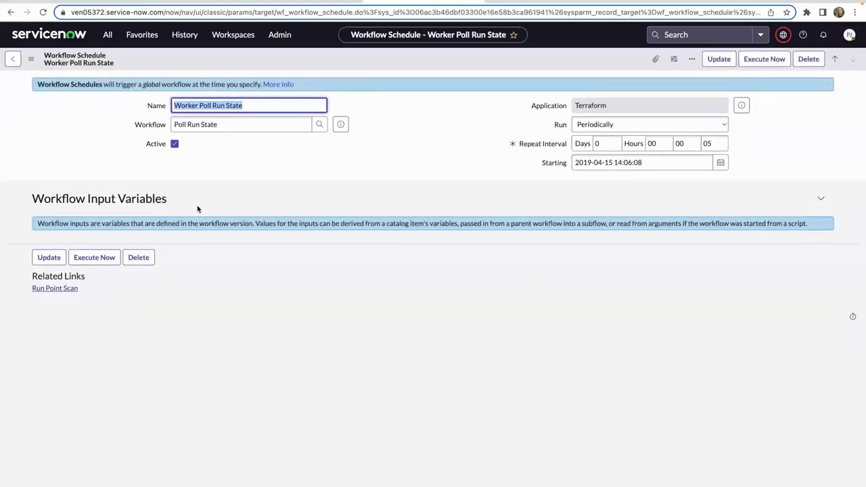
left_click(712, 121)
left_click(720, 129)
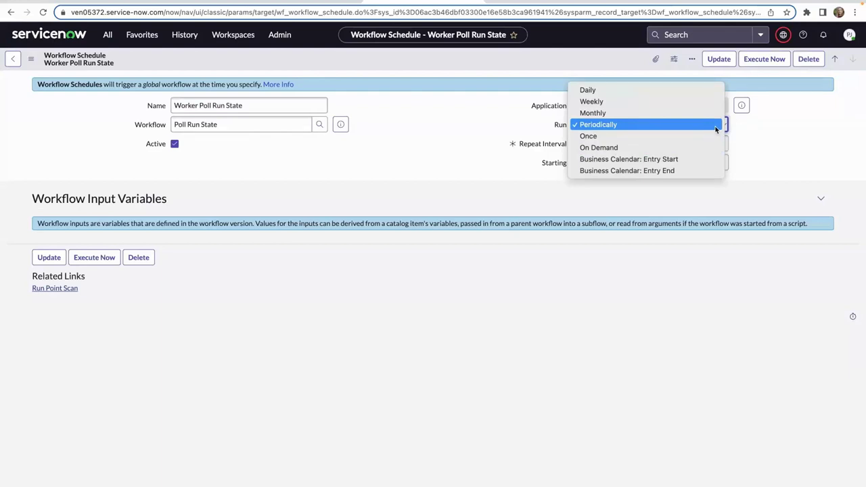
left_click(783, 136)
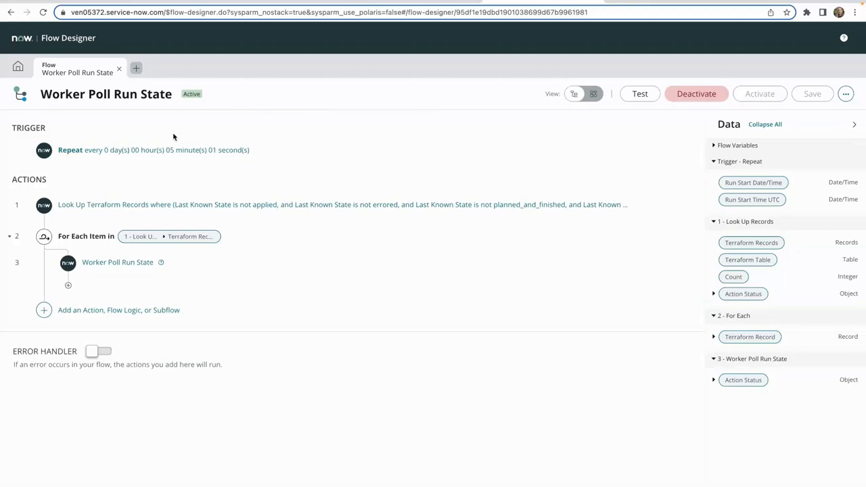
Expand the flow's 'Repeat every' trigger to check its 05 minutes 01 second interval.
left_click(174, 150)
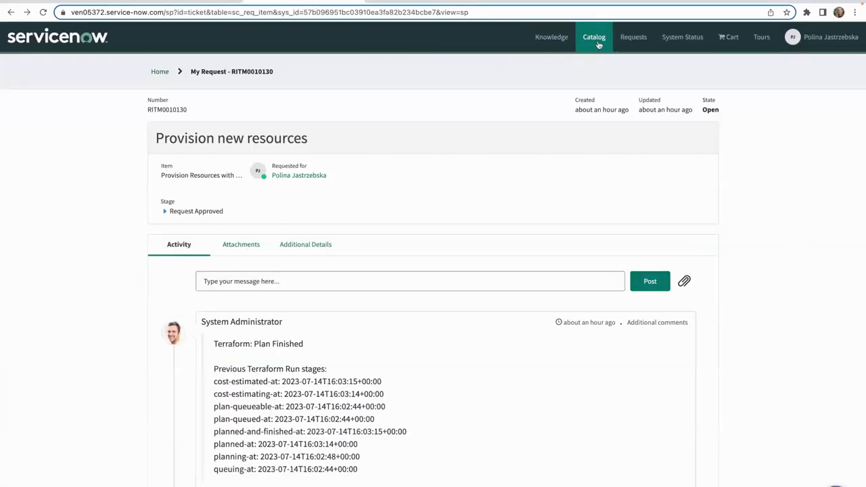
Open the Delete Workspace catalog item and select workspace RITM0010130.
left_click(598, 42)
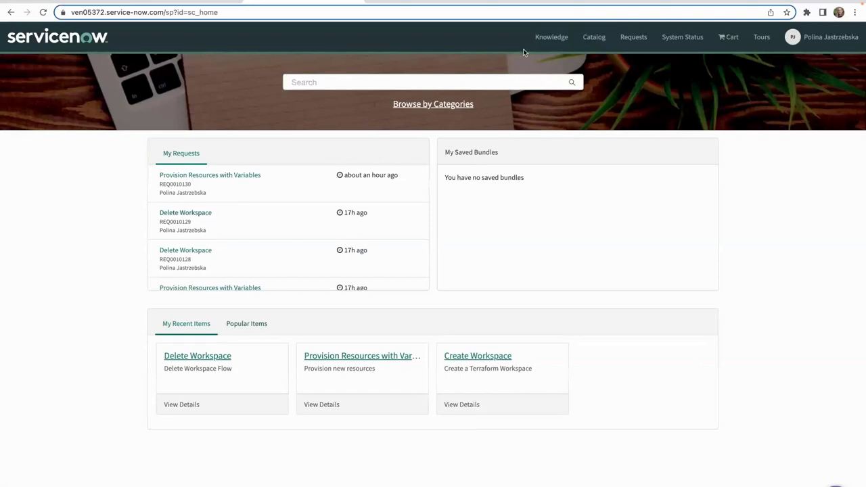
left_click(459, 105)
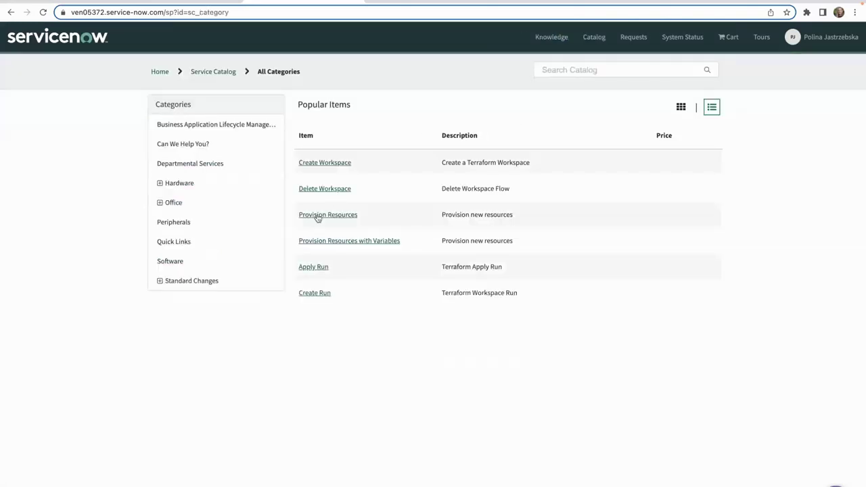
left_click(325, 188)
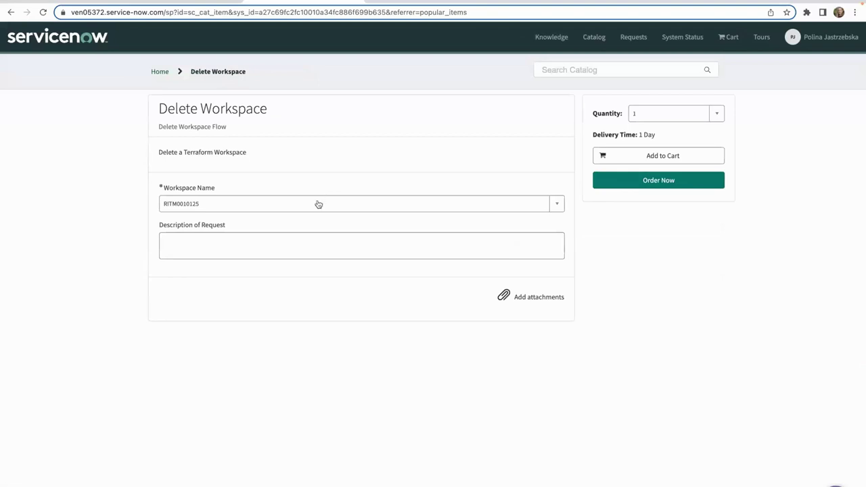
left_click(318, 203)
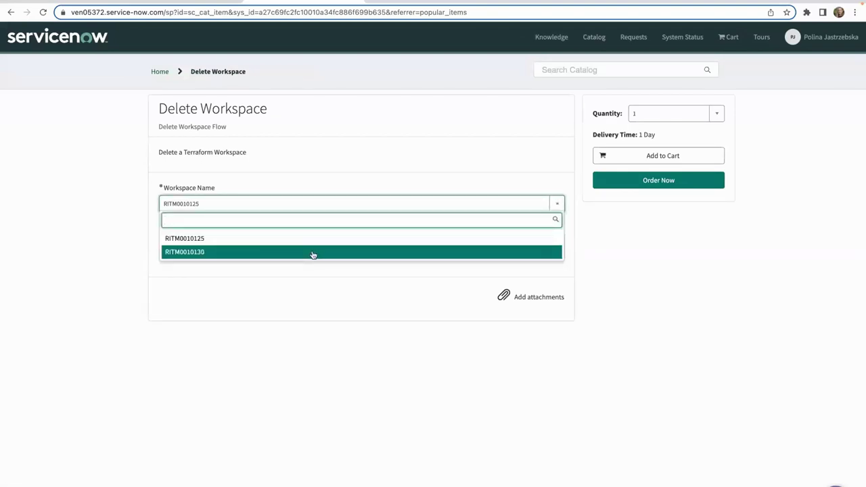
left_click(313, 254)
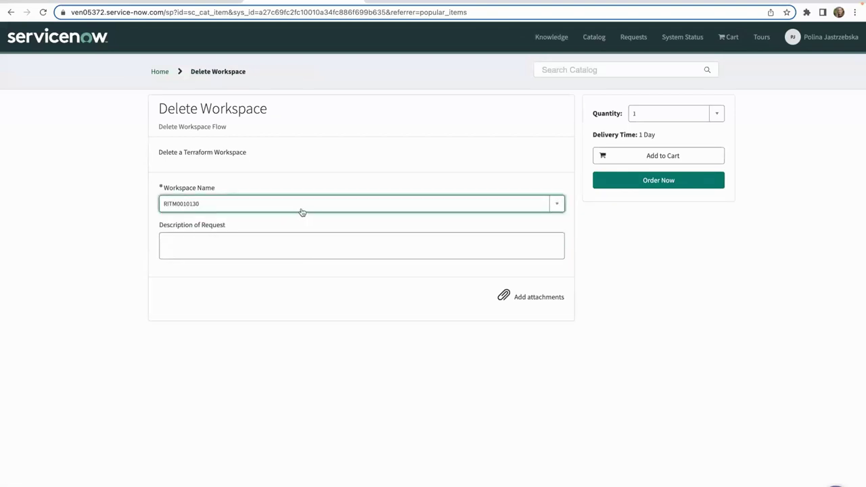
Order and check out the Delete Workspace request, then view the Terraform Cloud workspaces.
left_click(648, 182)
left_click(567, 178)
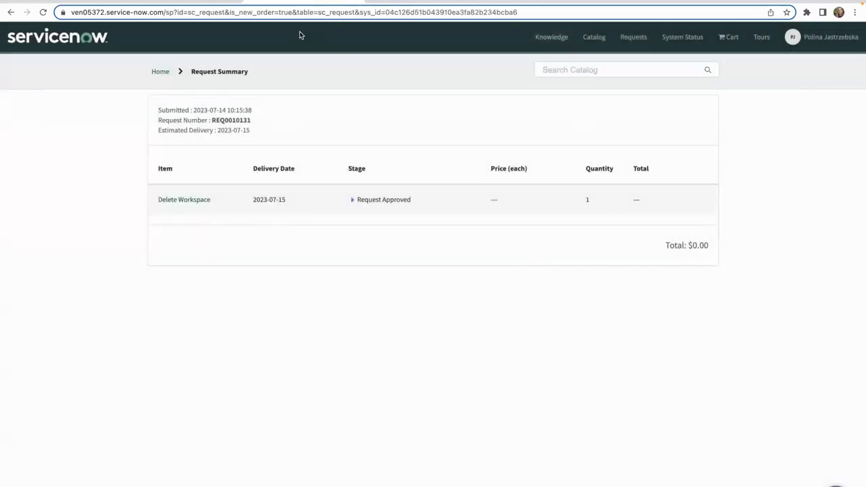
left_click(669, 1)
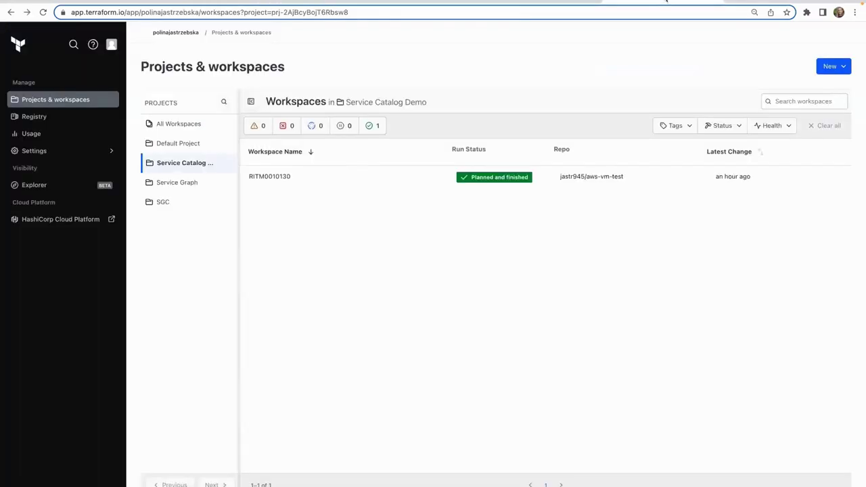
Refresh the Terraform Cloud list, verify RITM0010130's workspace page reports Not Found, and return to ServiceNow.
left_click(43, 12)
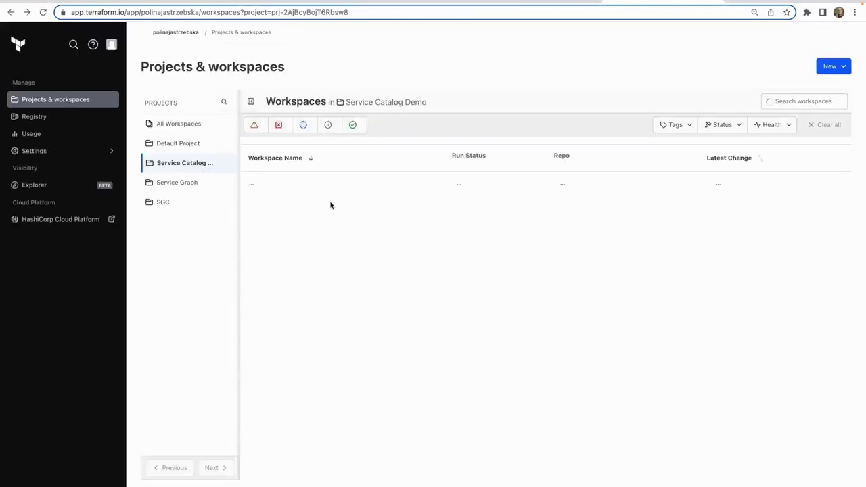
left_click(276, 182)
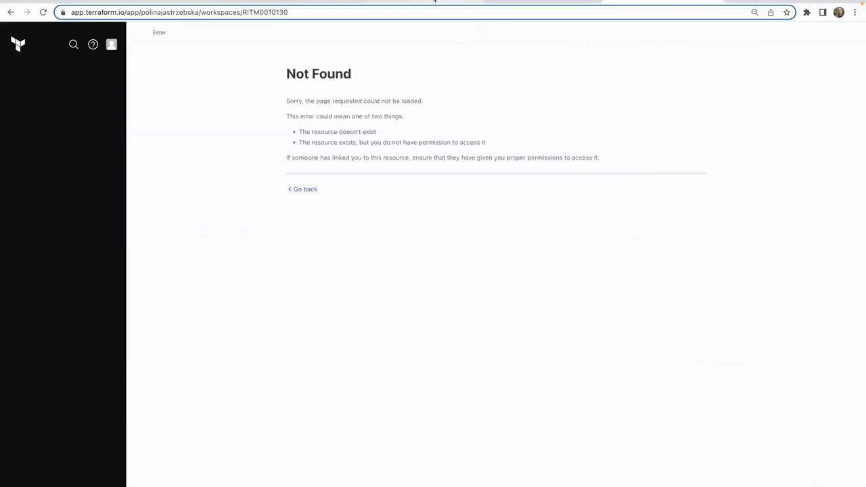
left_click(435, 1)
Filter the ServiceNow navigator for 'Terraform' and open the Terraform Resources list.
left_click(108, 34)
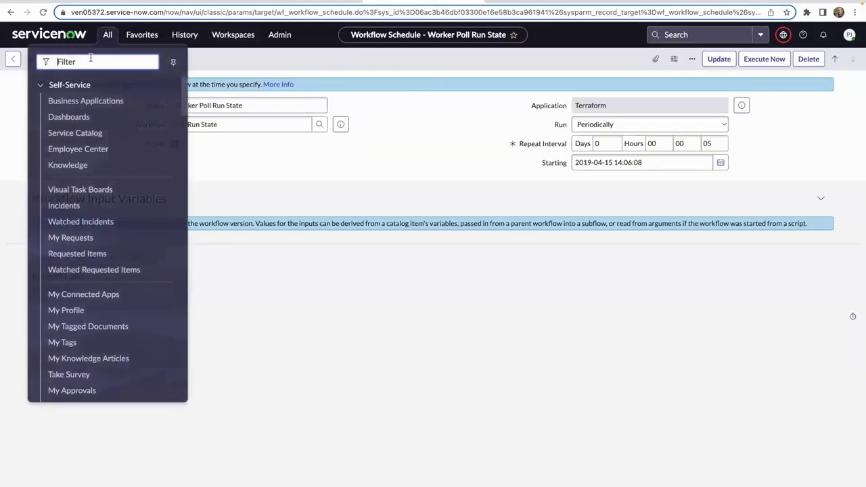
type("Terraform")
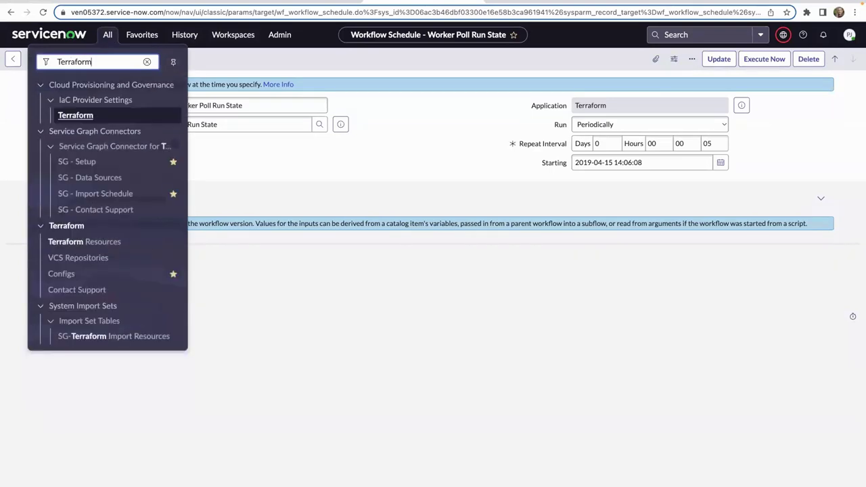
left_click(94, 241)
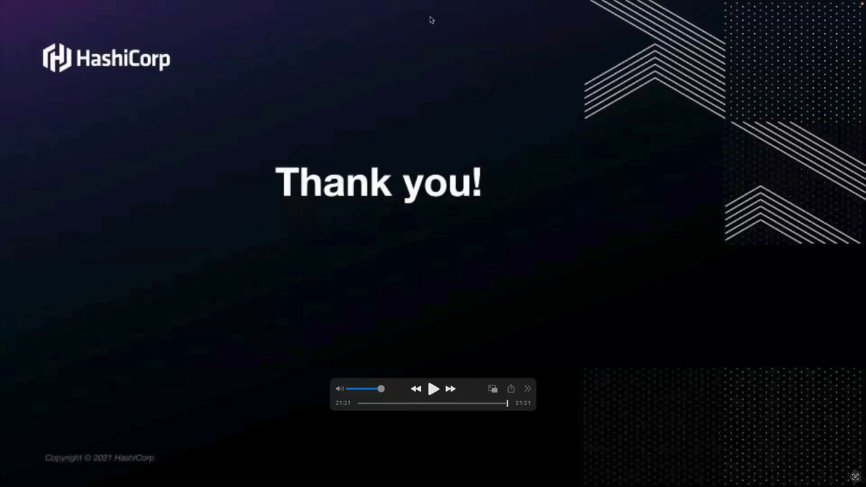
From QuickTime, bring the Google Slides presentation window forward via Chrome's Dock window list.
mouse_move(133, 5)
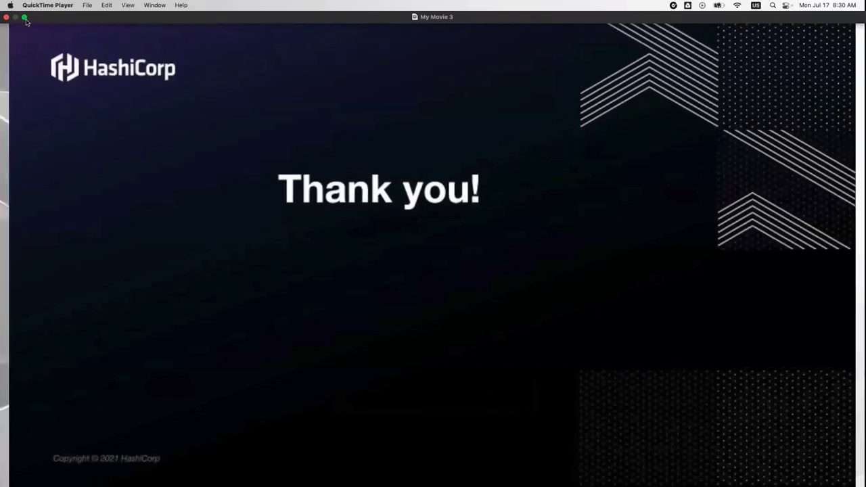
right_click(195, 465)
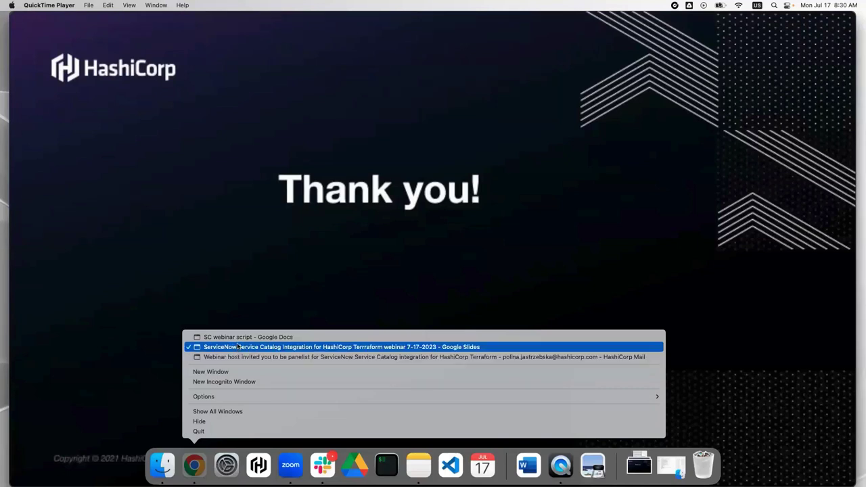
key("Escape")
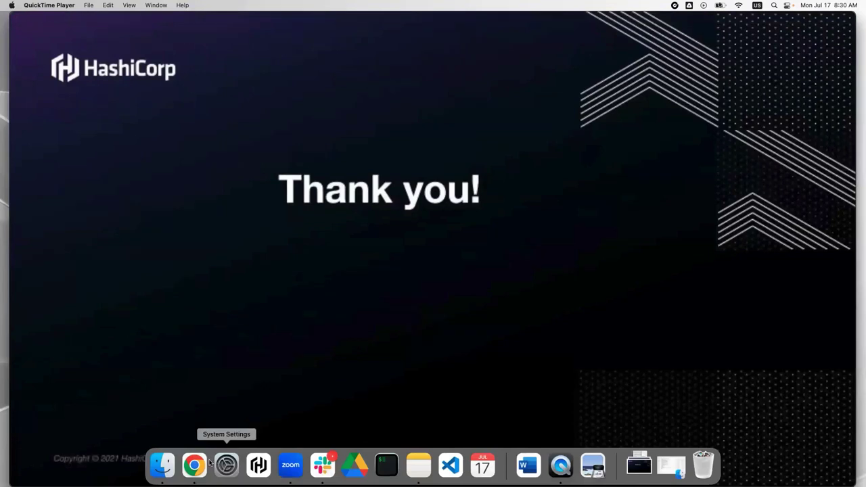
mouse_move(30, 21)
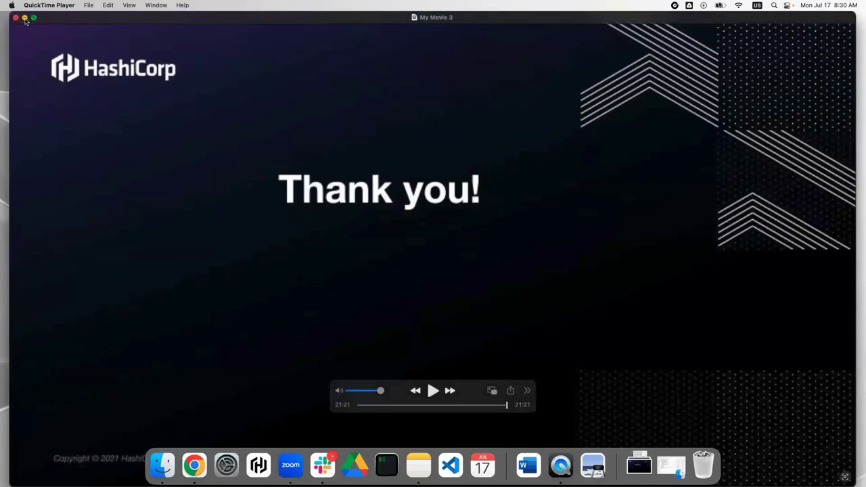
right_click(194, 475)
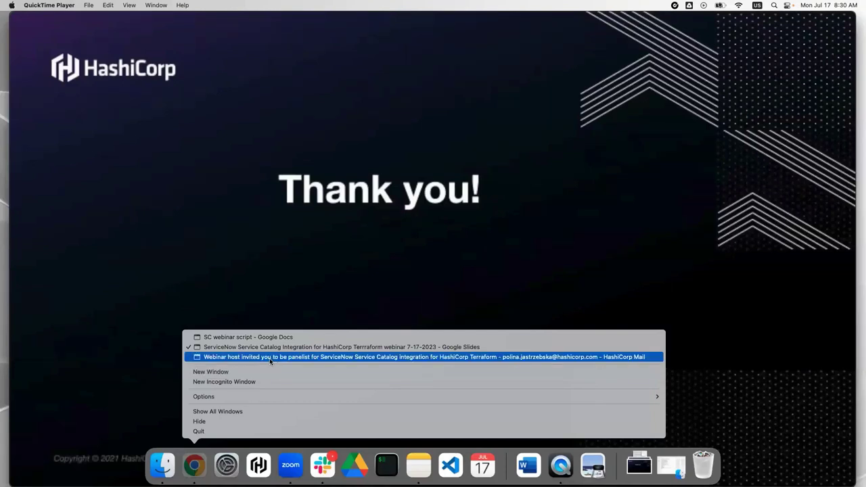
left_click(274, 348)
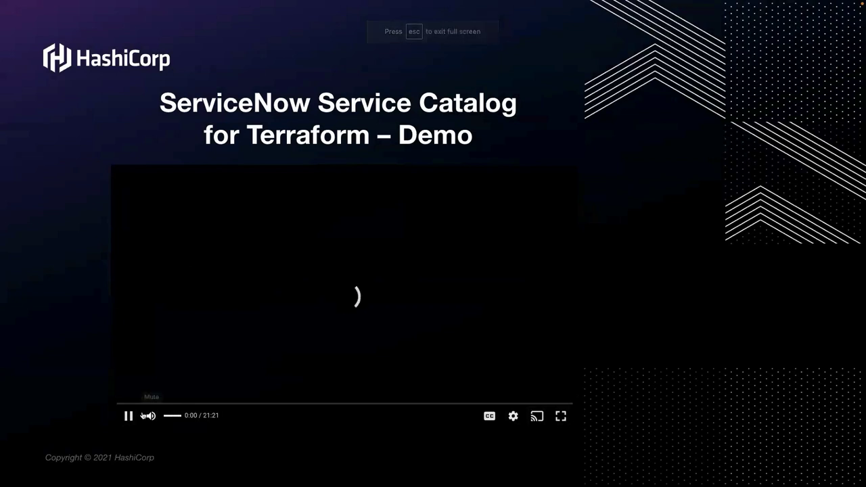
Pause the embedded 21:21 demo video on slide 3.
left_click(126, 416)
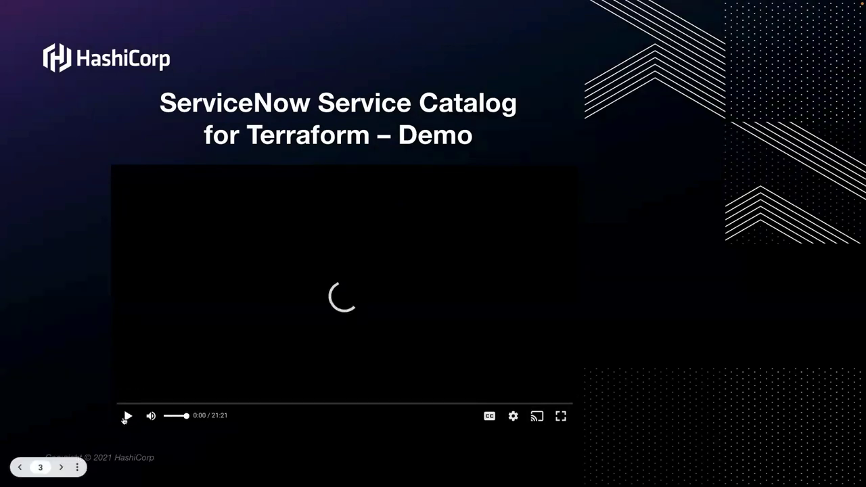